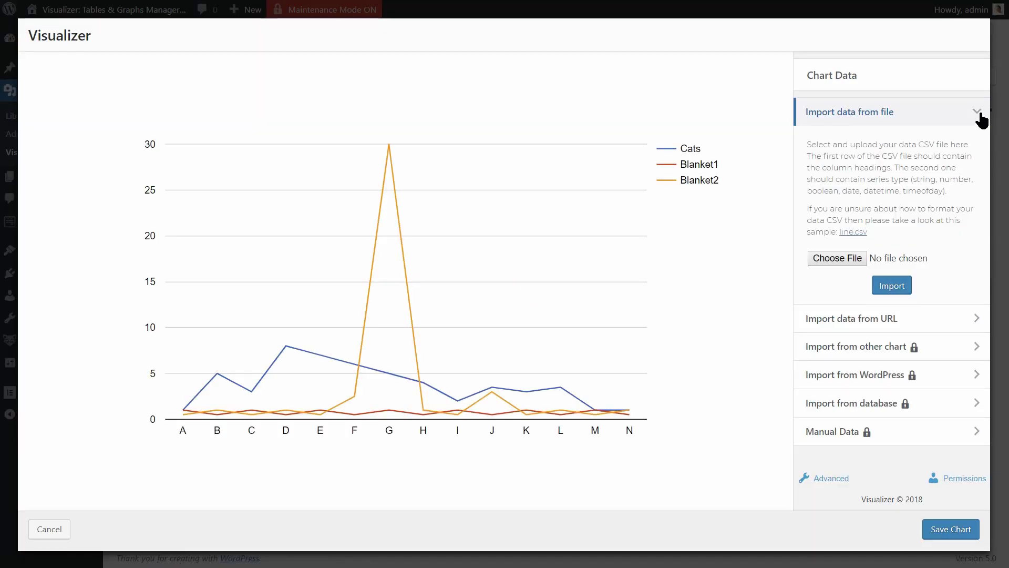
Step: Expand the file, URL, other-chart, WordPress and Manual Data import sections, ending on the PRO notice
left_click(981, 112)
left_click(980, 139)
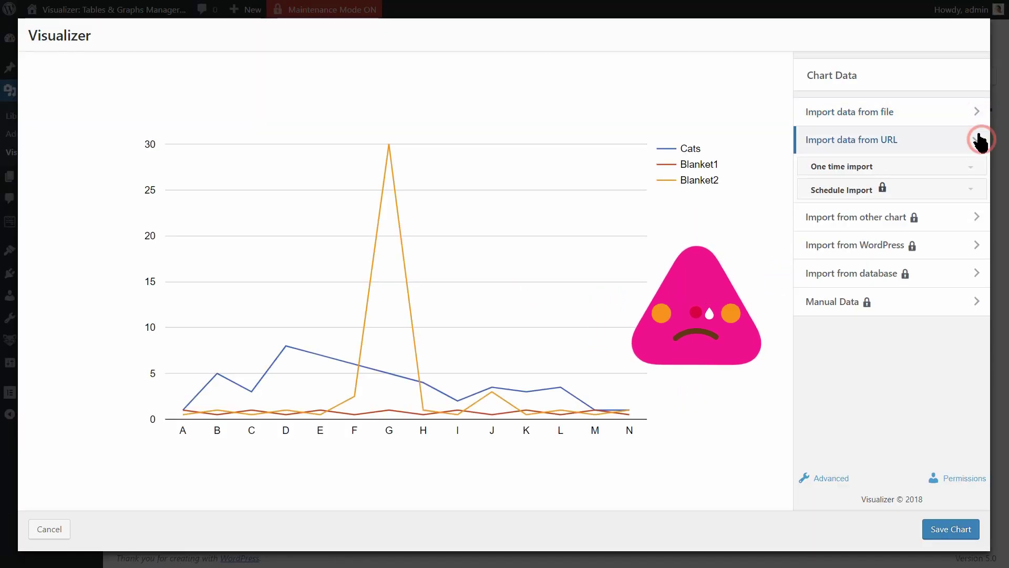
left_click(977, 113)
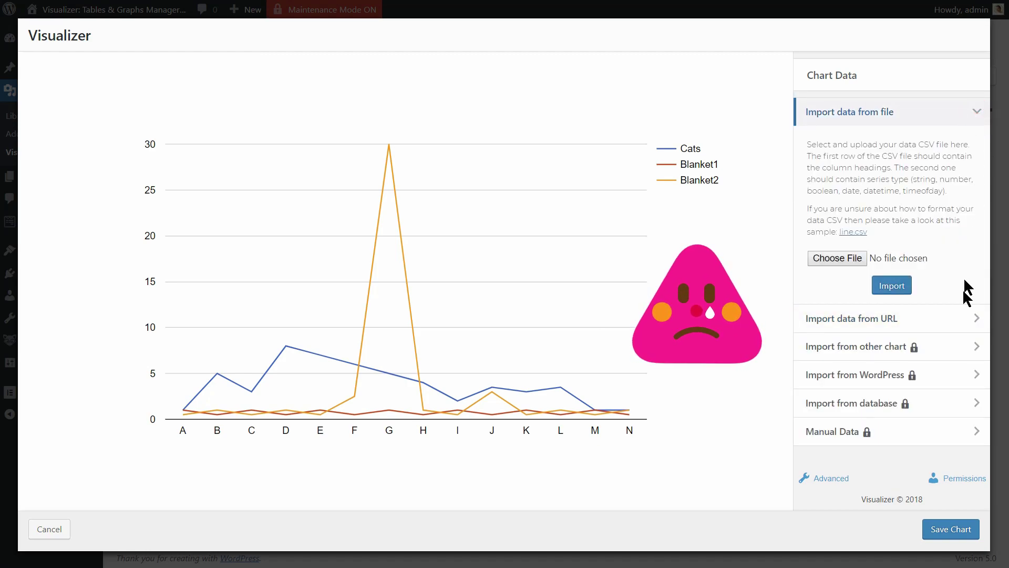
left_click(961, 315)
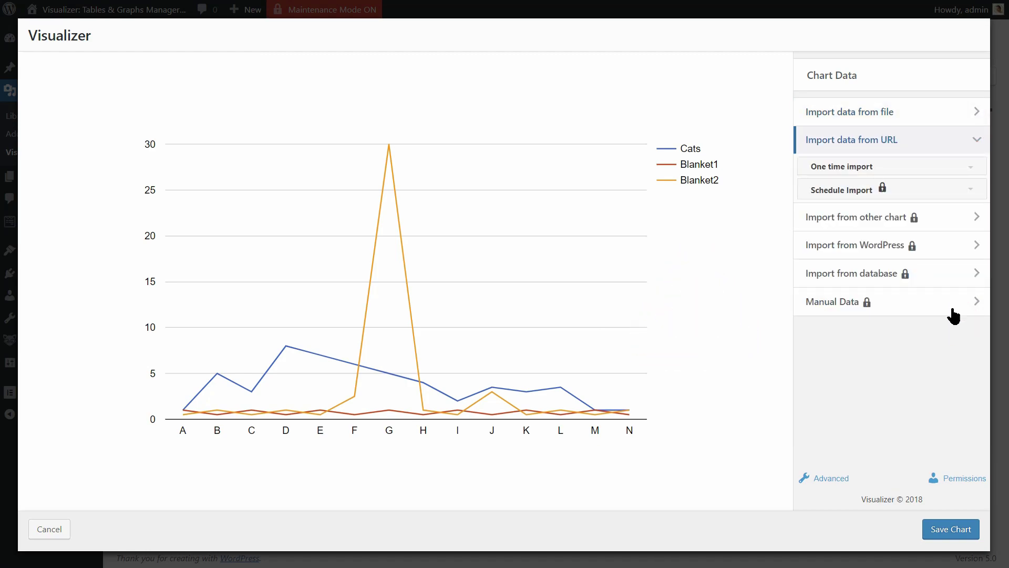
left_click(975, 139)
left_click(976, 121)
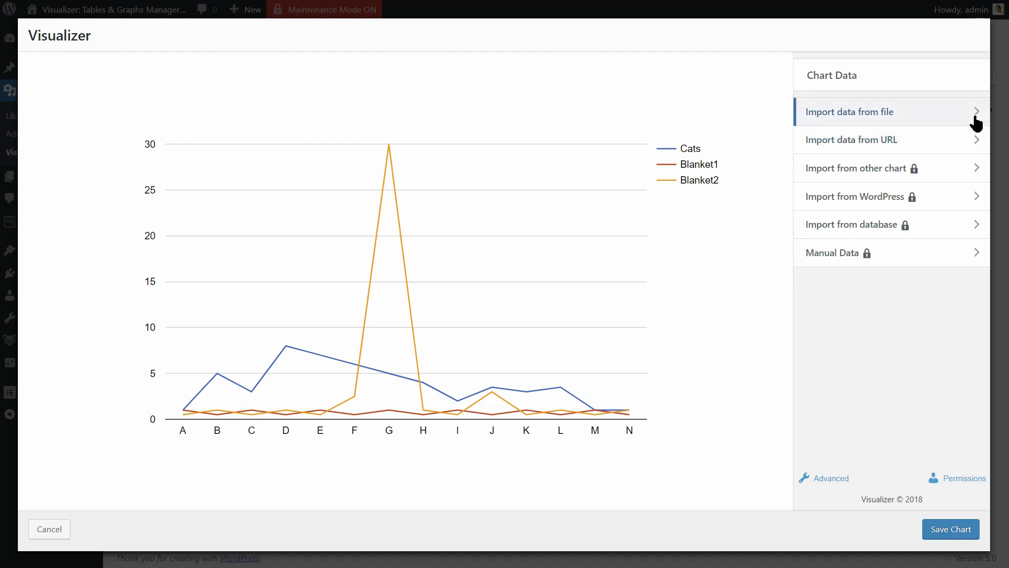
left_click(974, 167)
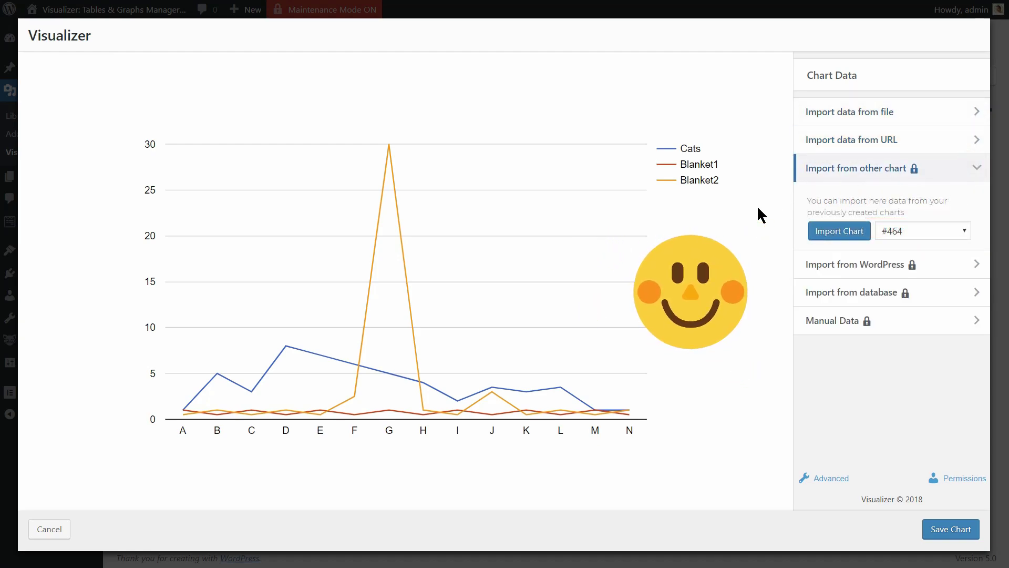
left_click(955, 264)
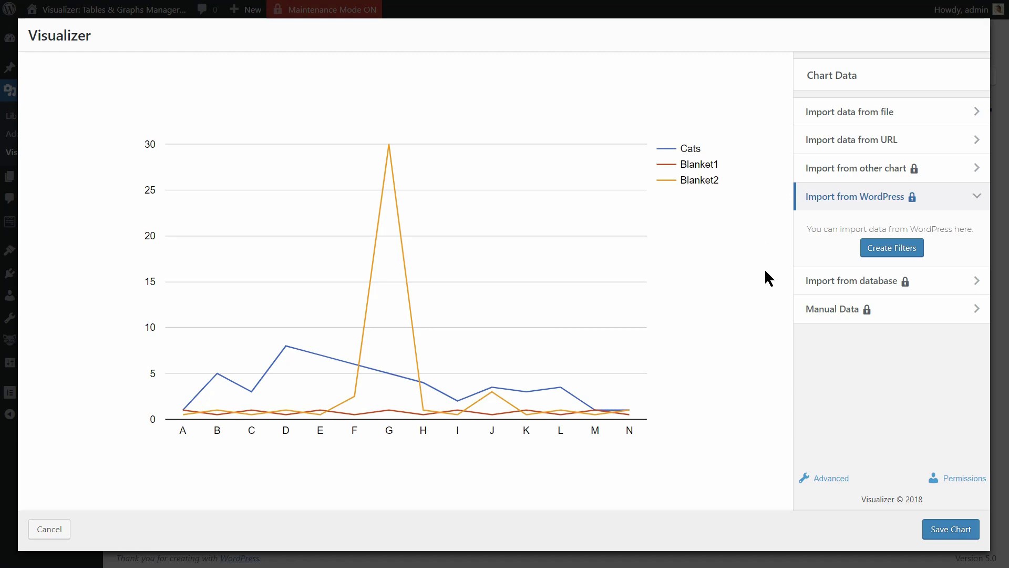
left_click(925, 314)
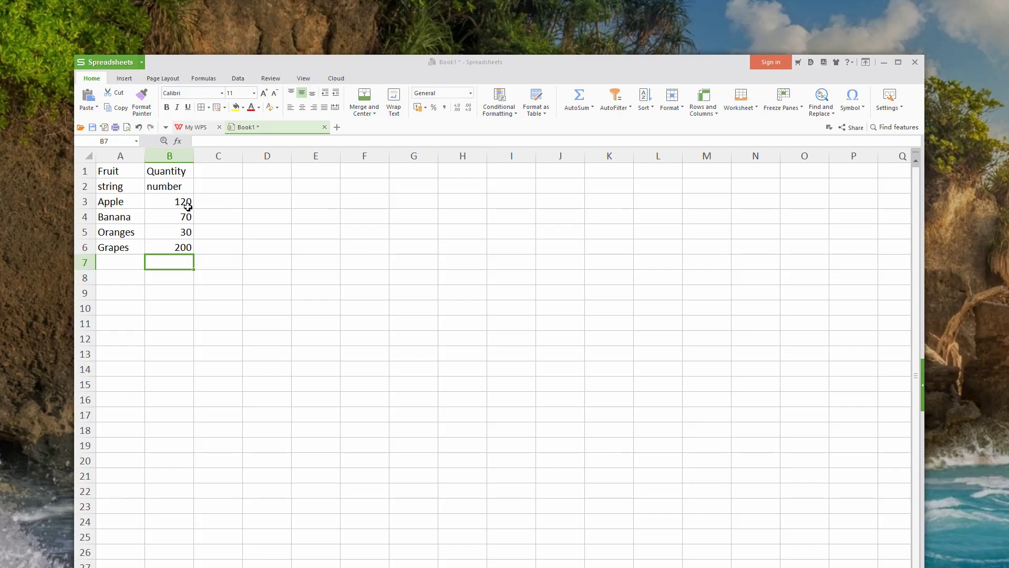
Step: Change Apple's quantity in B3 to 70 and Oranges' quantity in B5 to 200
left_click(188, 207)
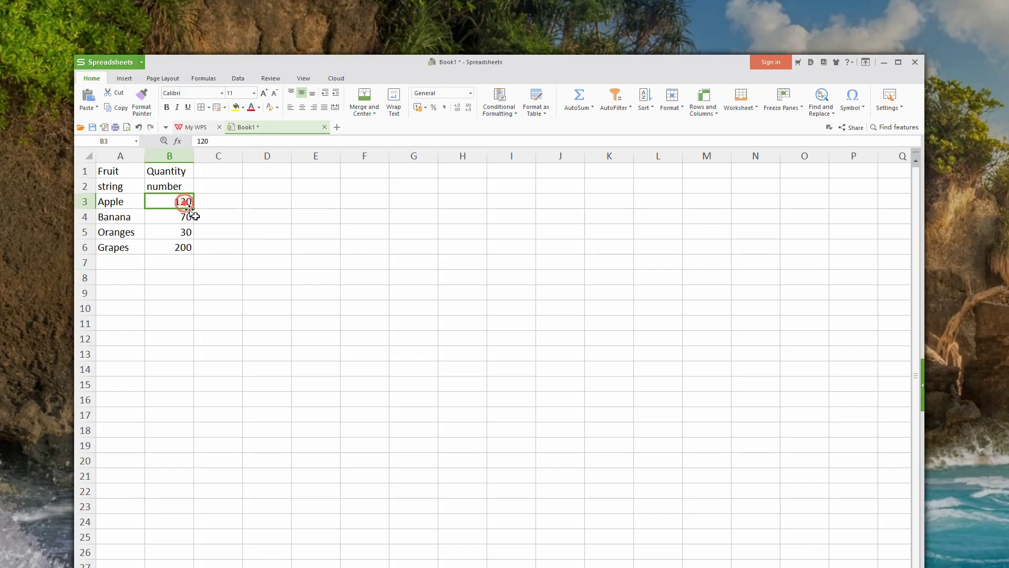
type("70")
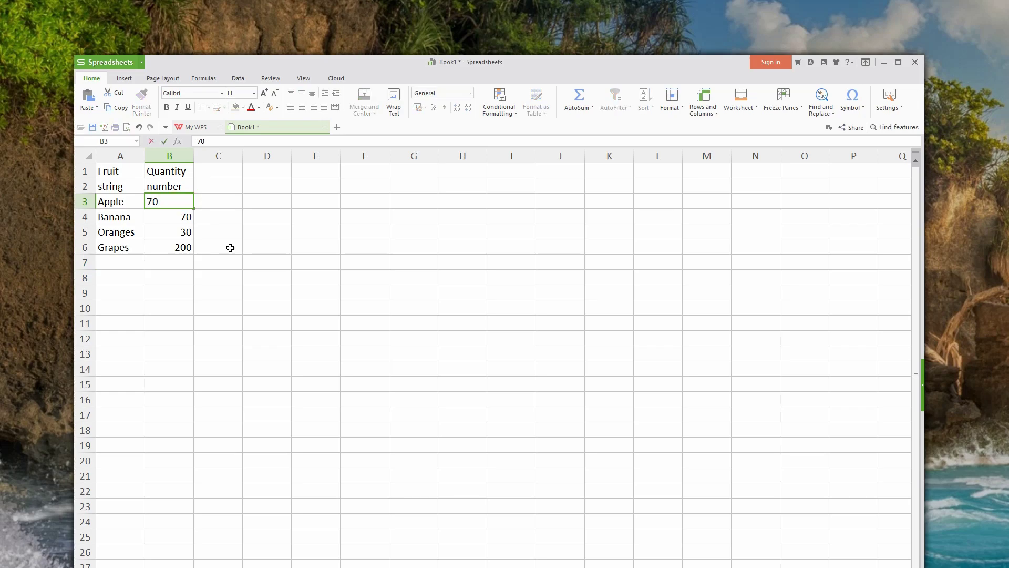
left_click(186, 232)
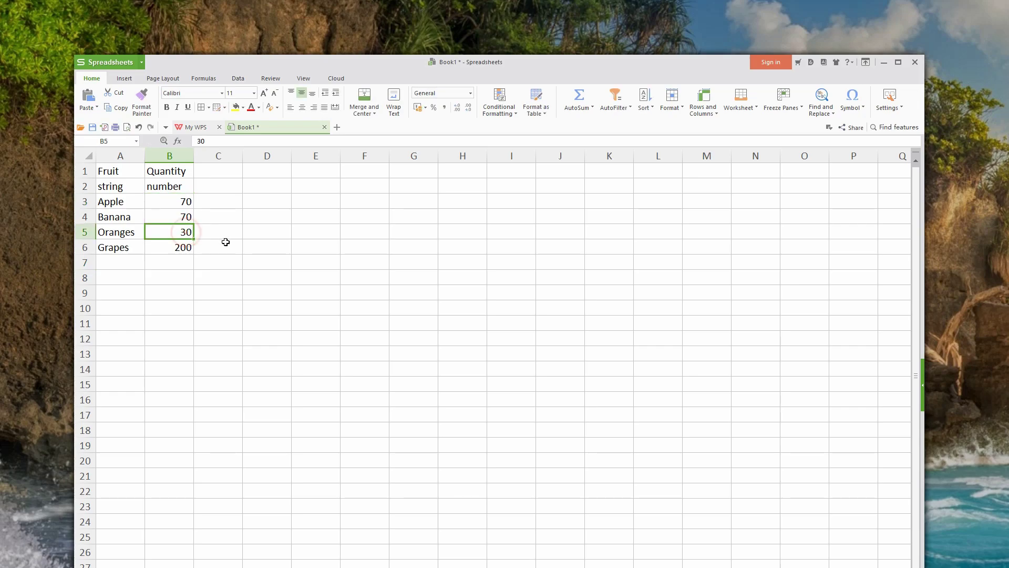
type("200")
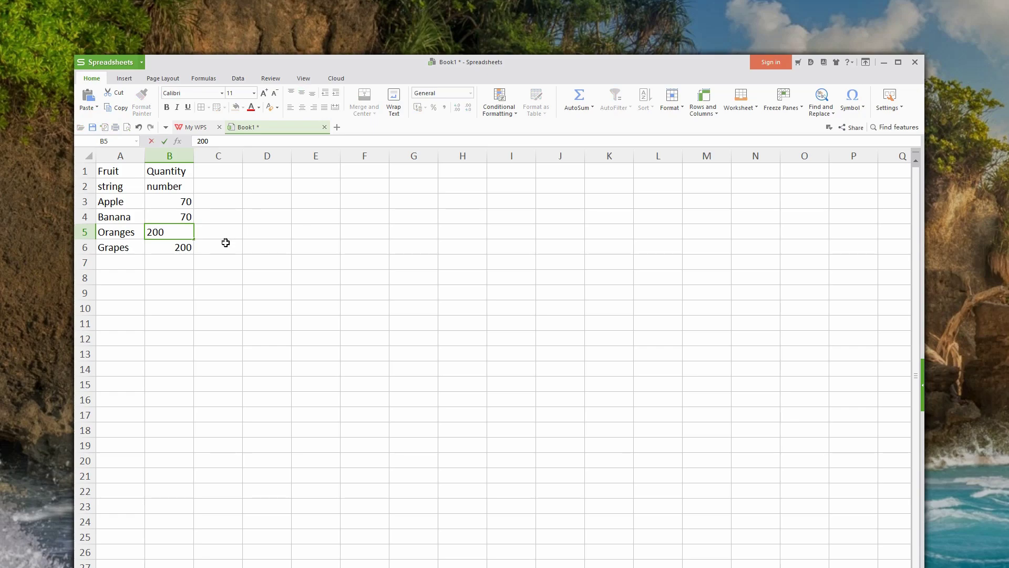
left_click(226, 242)
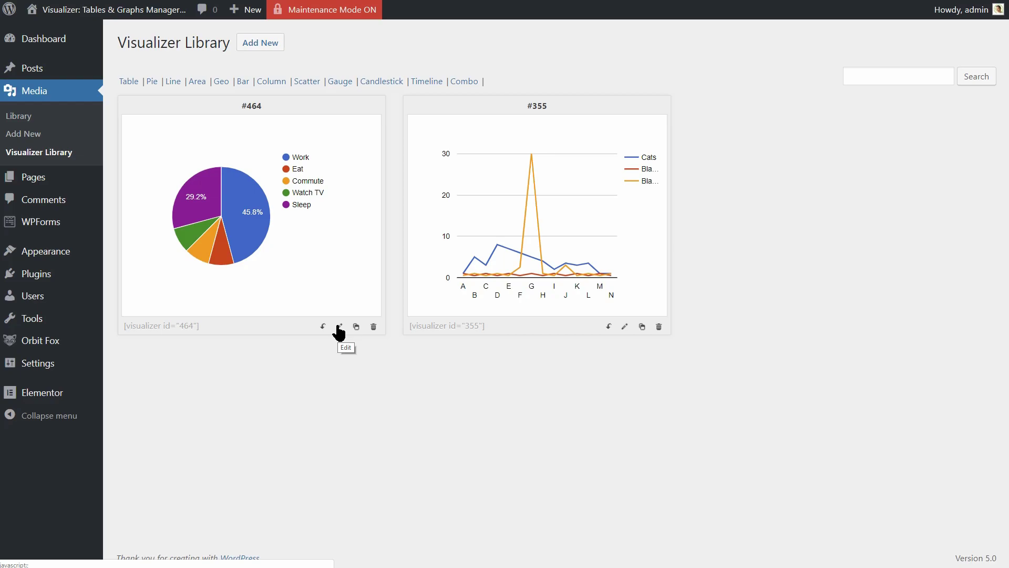
Step: Open pie chart #464 in the editor and expand the other-chart import section
left_click(339, 327)
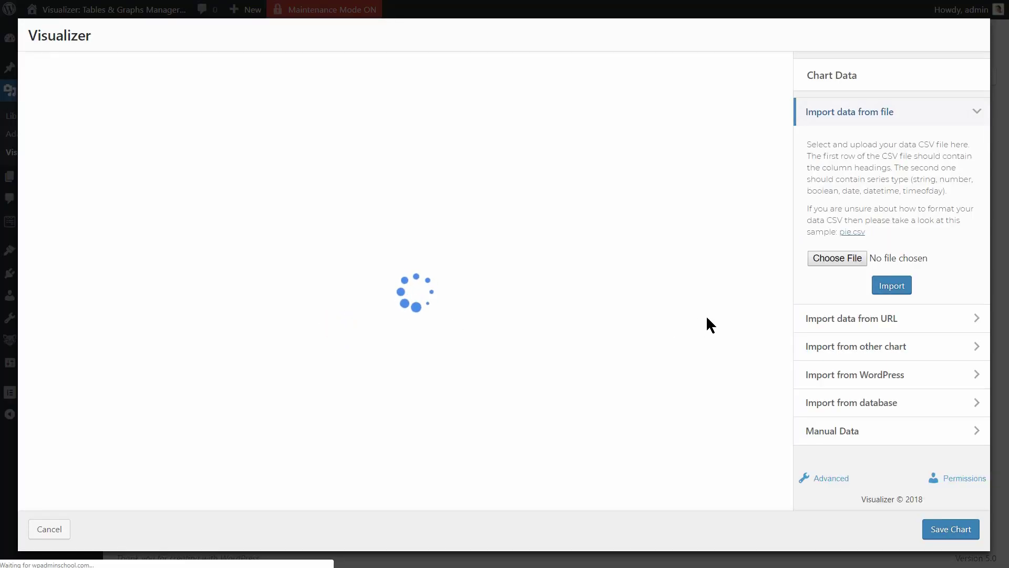
left_click(976, 110)
left_click(981, 167)
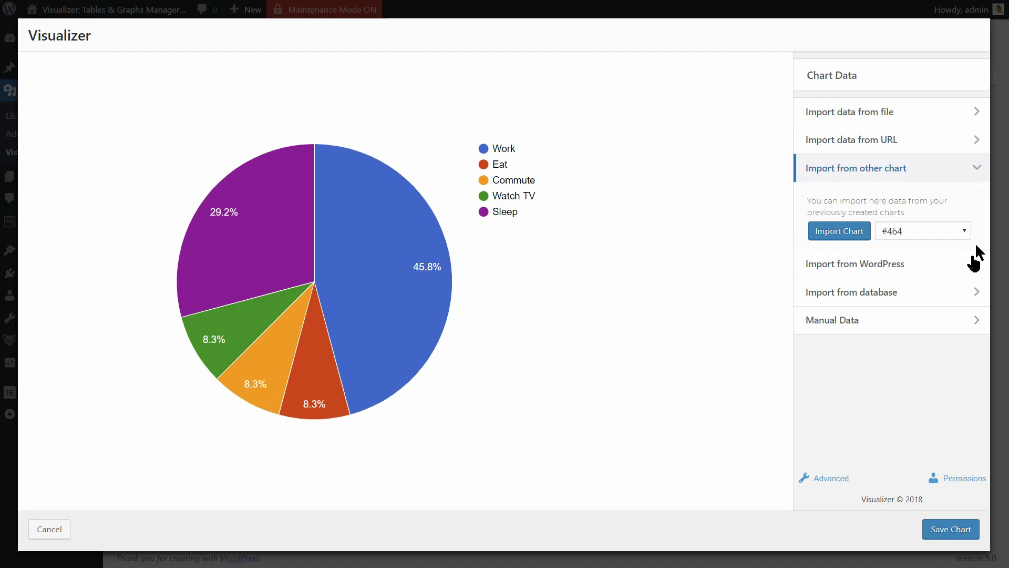
left_click(976, 264)
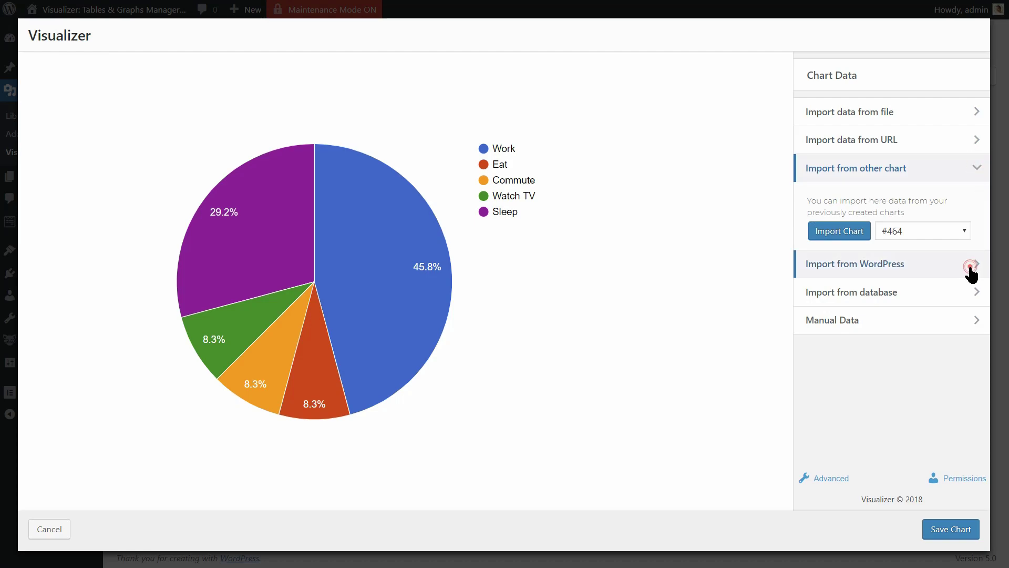
left_click(970, 166)
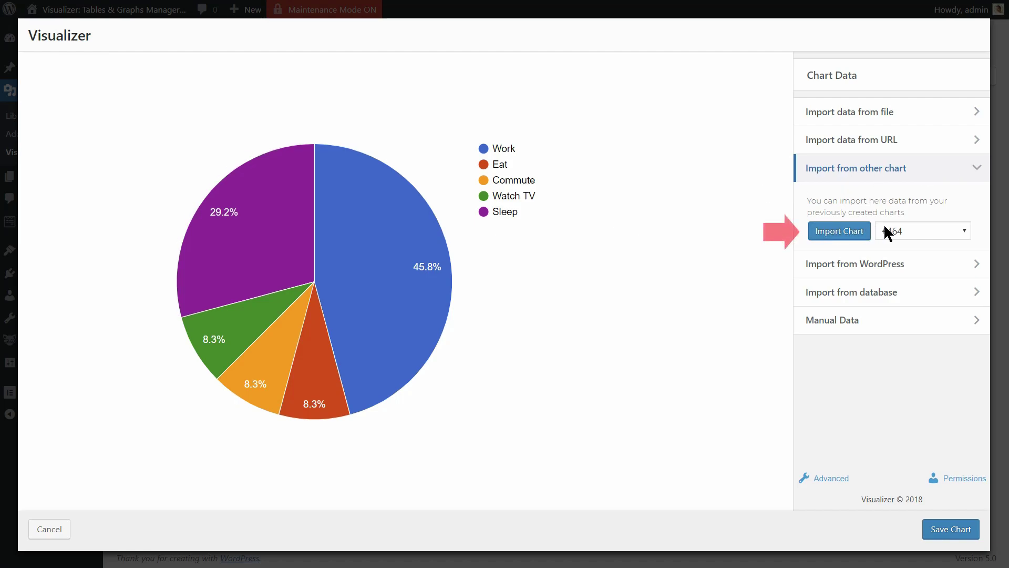
Step: Import chart #355's data so the pie shows slices A through N
left_click(917, 230)
left_click(919, 263)
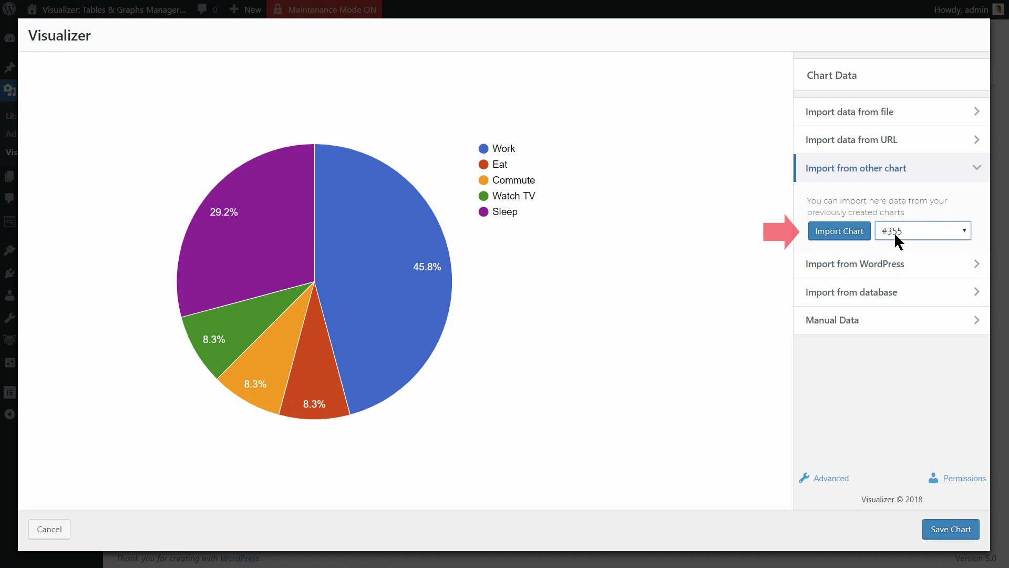
left_click(841, 235)
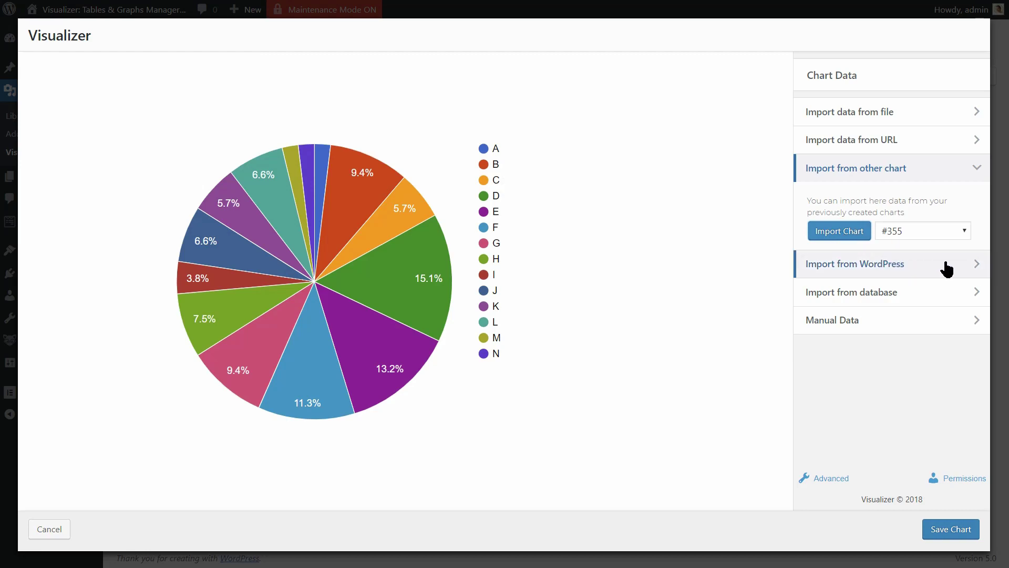
Step: Build a WordPress import of post type 'post' with post_title and count(post_status) fields, previewing the chart
left_click(971, 270)
left_click(293, 138)
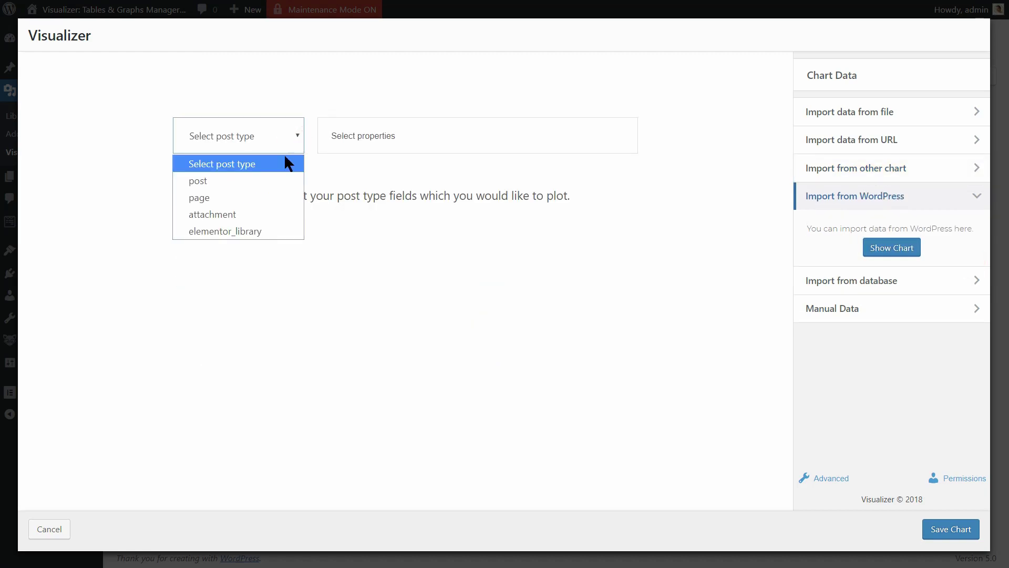
left_click(270, 181)
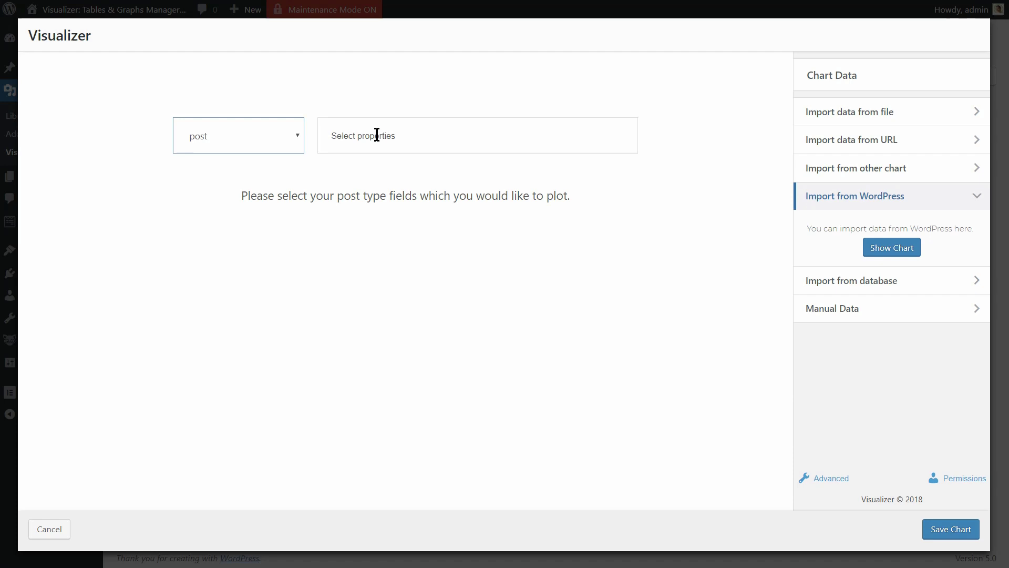
left_click(377, 135)
left_click(495, 165)
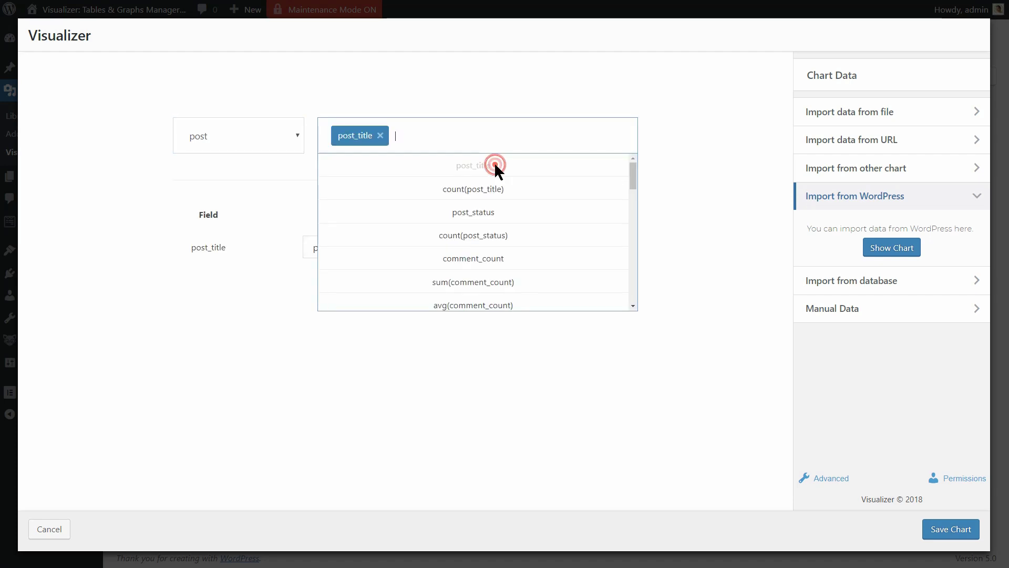
left_click(500, 236)
left_click(718, 174)
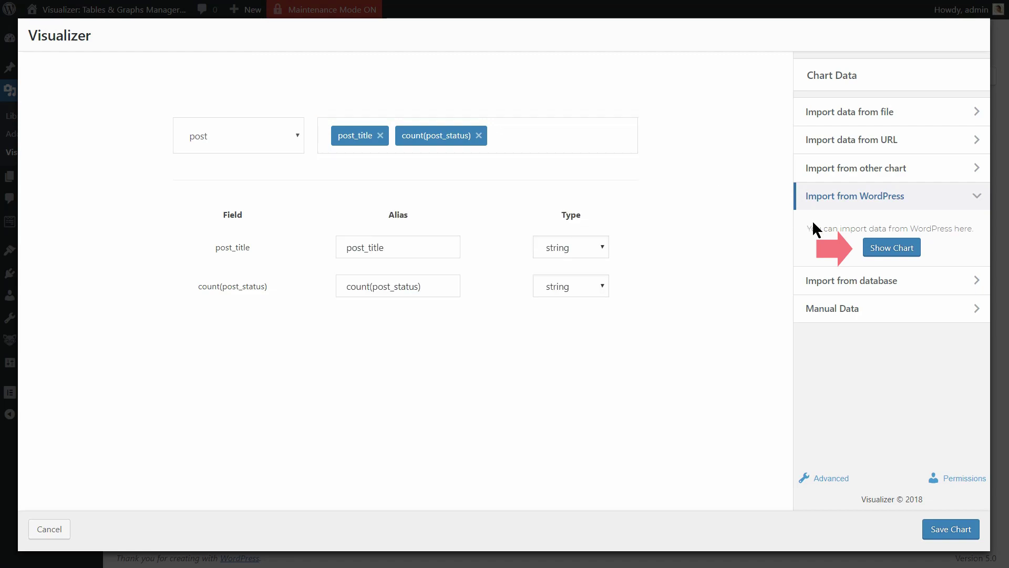
left_click(885, 249)
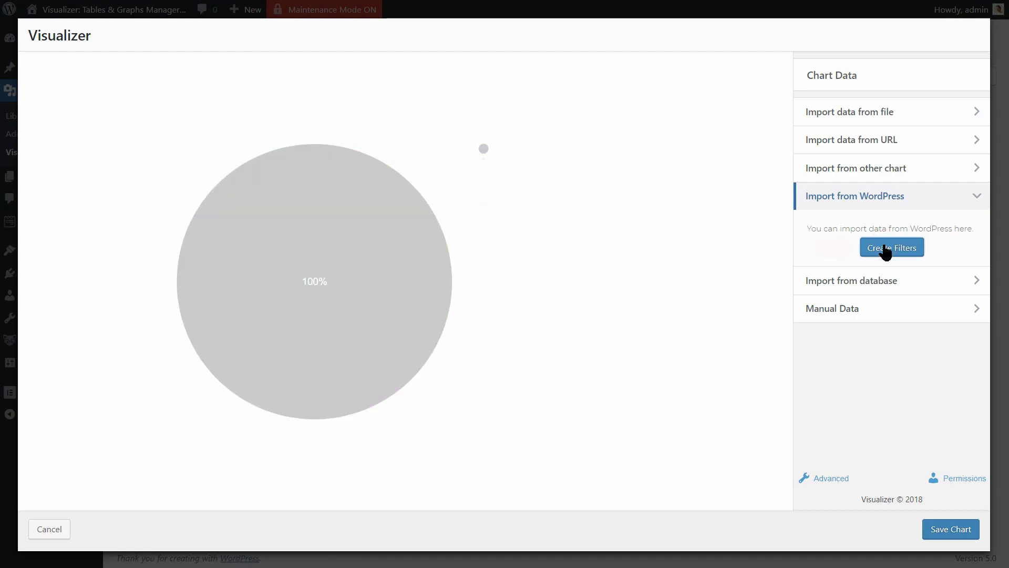
left_click(885, 249)
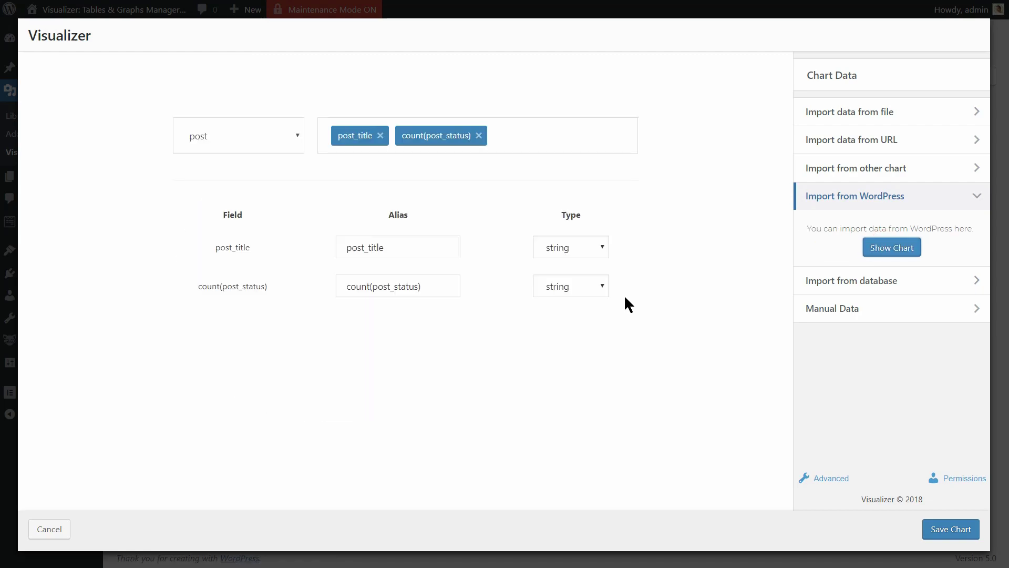
Step: Keep the database import's refresh on Live and bring up the empty SQL query editor
left_click(959, 283)
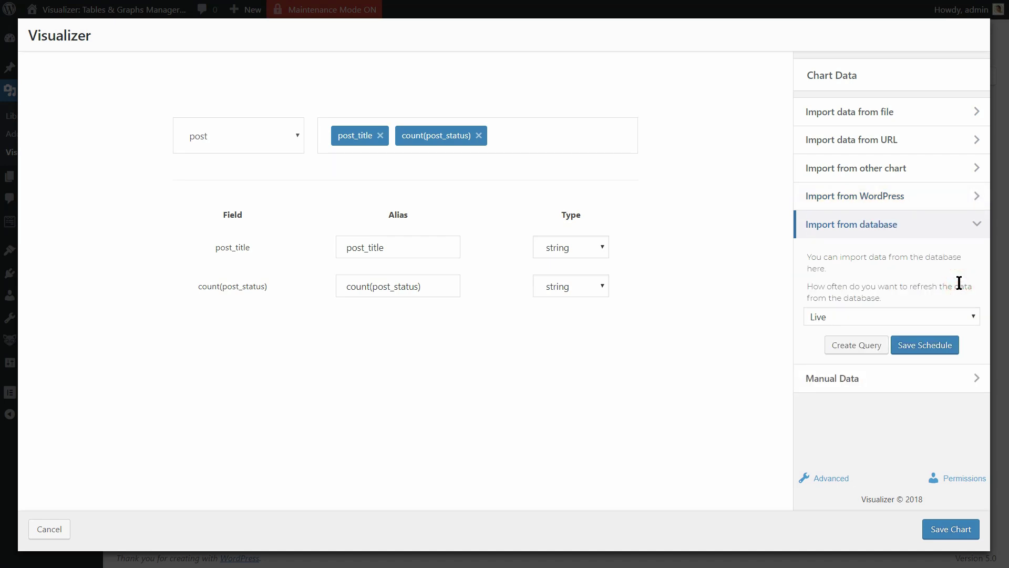
left_click(962, 311)
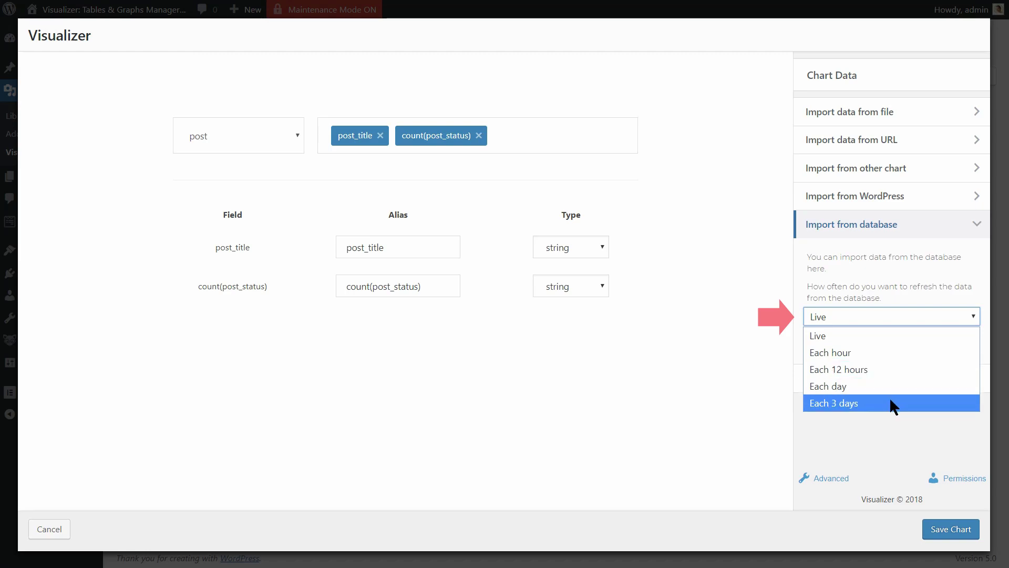
left_click(962, 324)
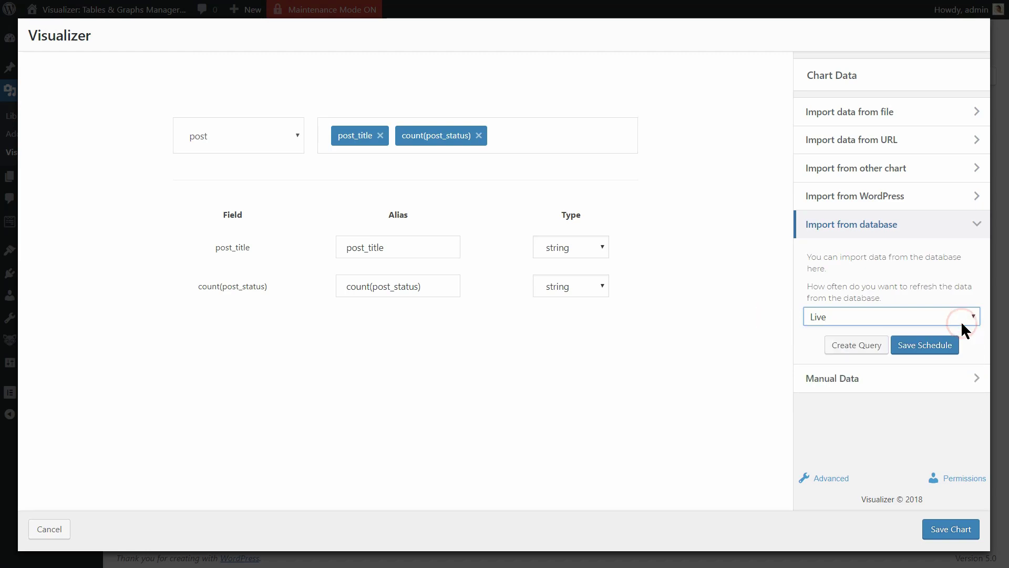
left_click(860, 344)
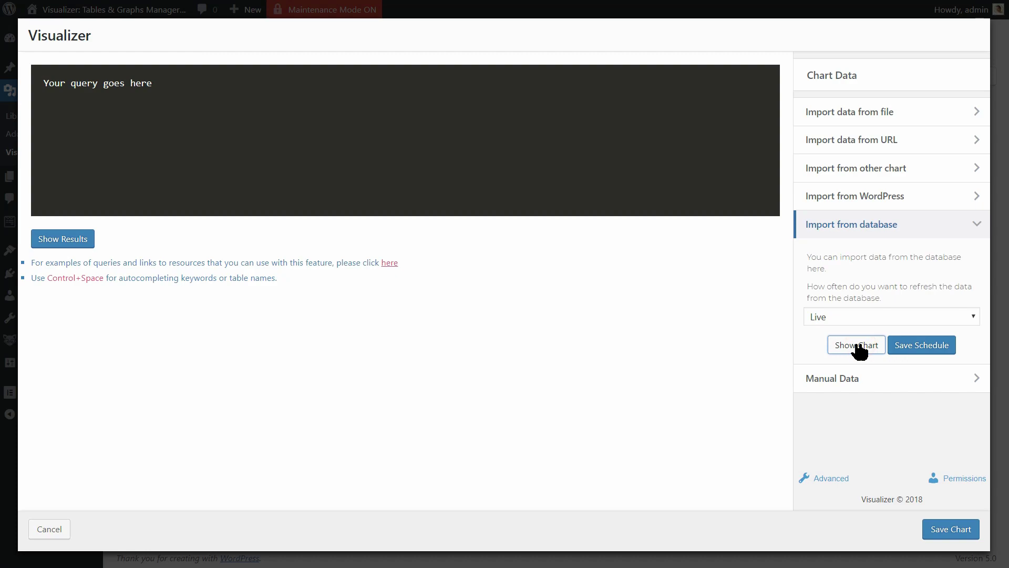
Step: Open the Visualizer sample queries documentation and scroll through its example SQL queries
left_click(389, 263)
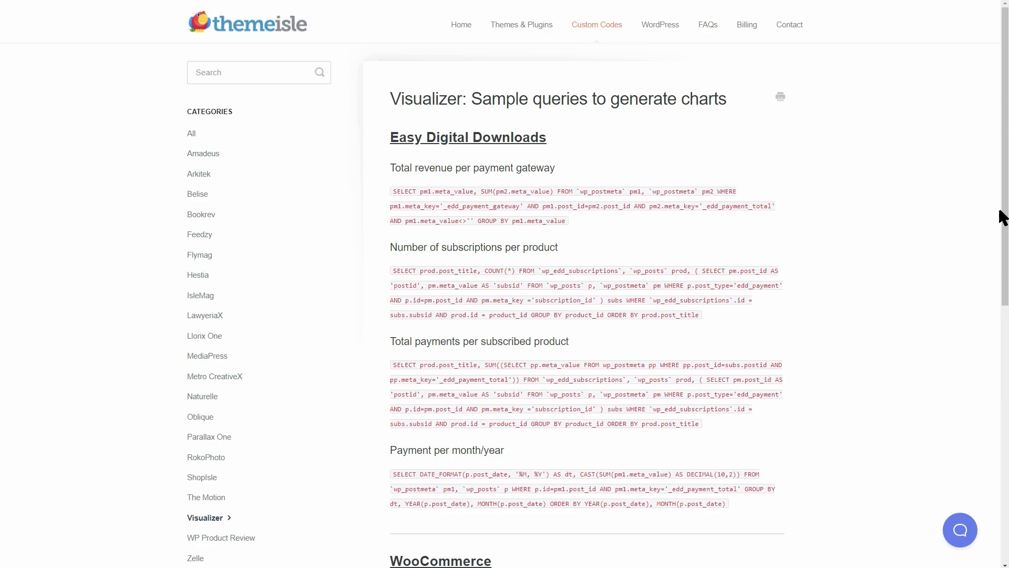
left_click_drag(1004, 215, 1004, 181)
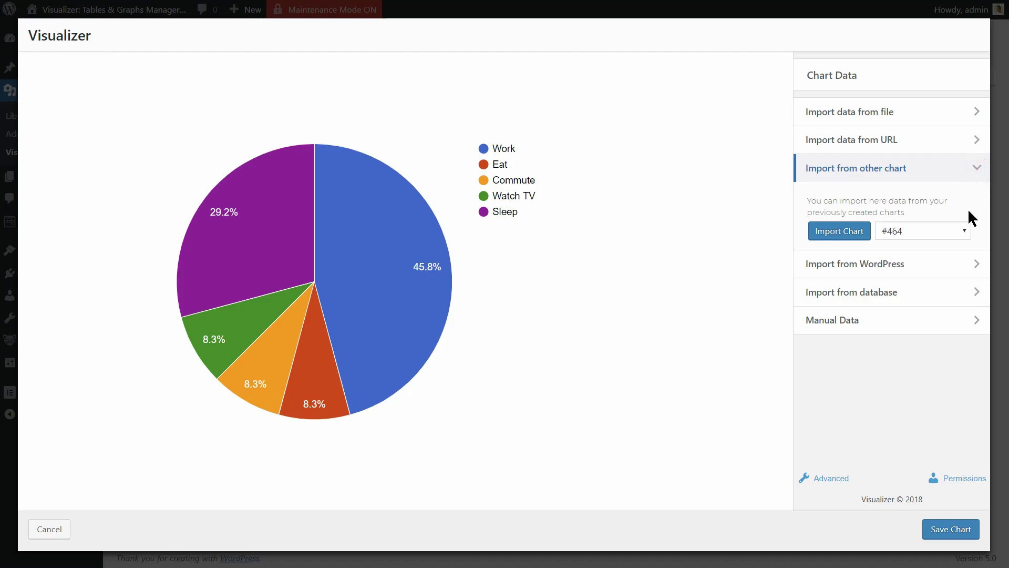
Step: Pick chart #355 from the other-chart list and import its data
left_click(960, 229)
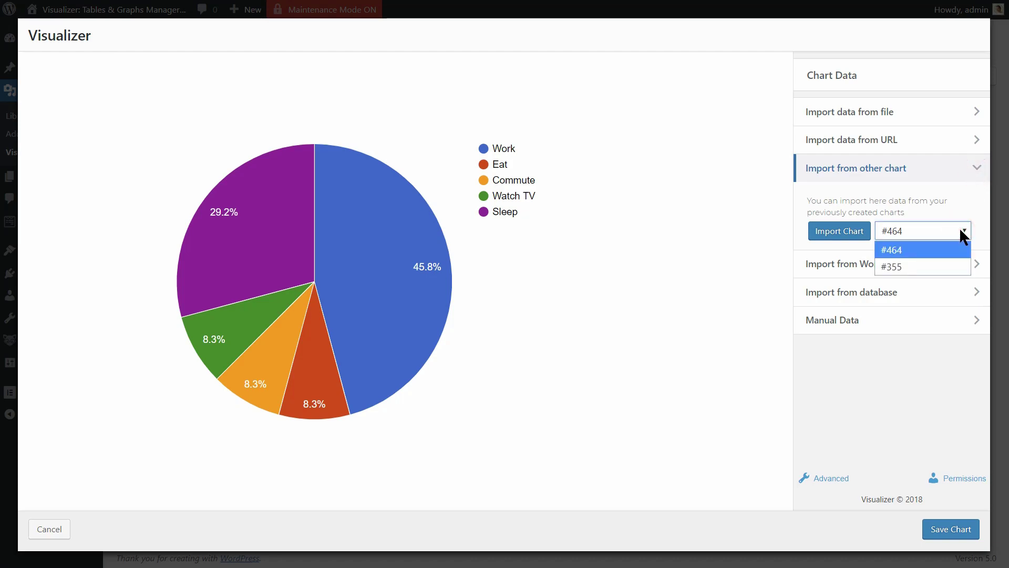
left_click(949, 266)
left_click(852, 234)
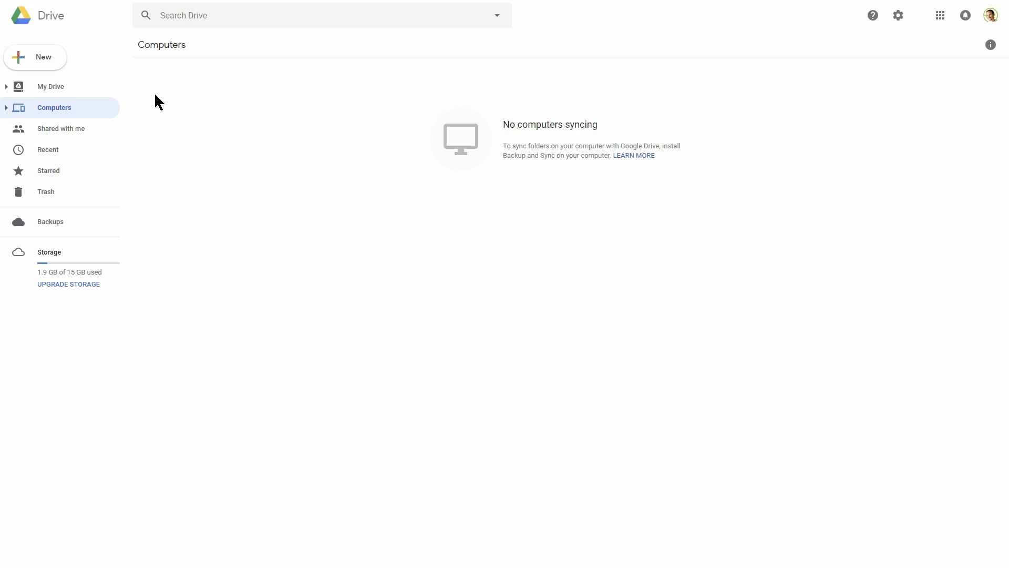
Step: Create the Test sheet with Fruit/Quantity headers, a string/number row, and Apple 7, Banana 13, Oranges 8
left_click(43, 62)
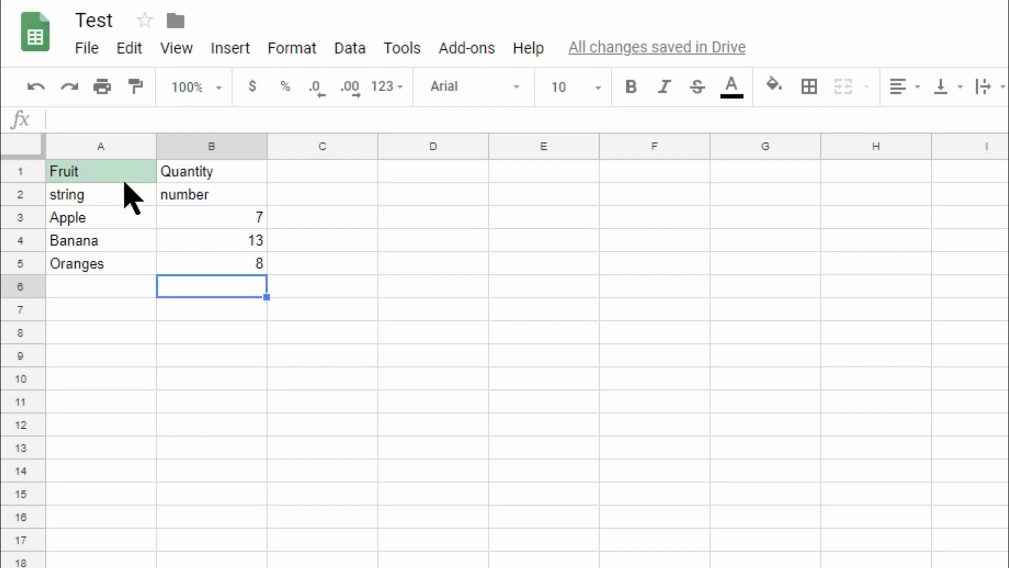
left_click(117, 188)
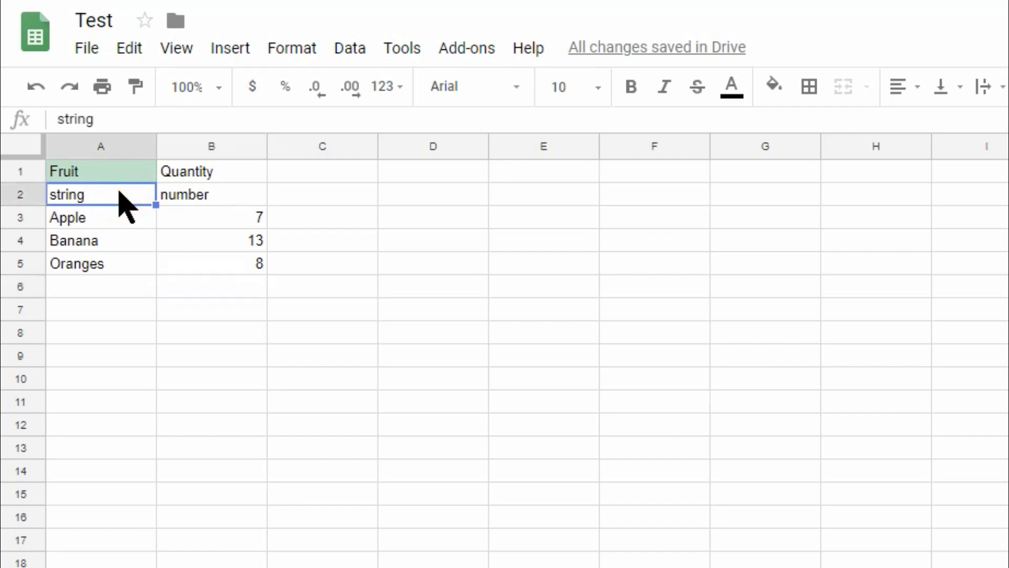
left_click(203, 197)
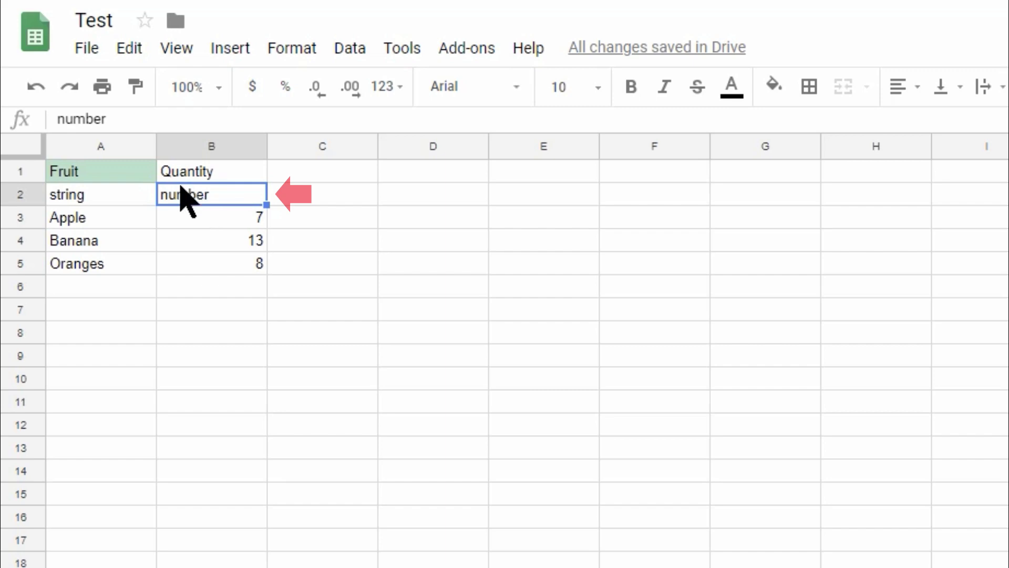
left_click(125, 197)
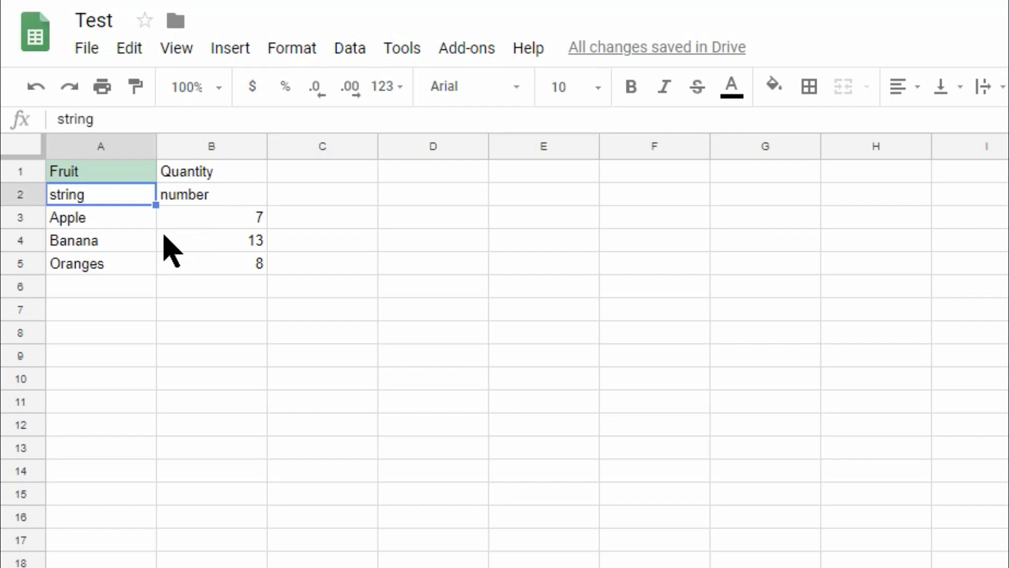
left_click(239, 214)
left_click(241, 240)
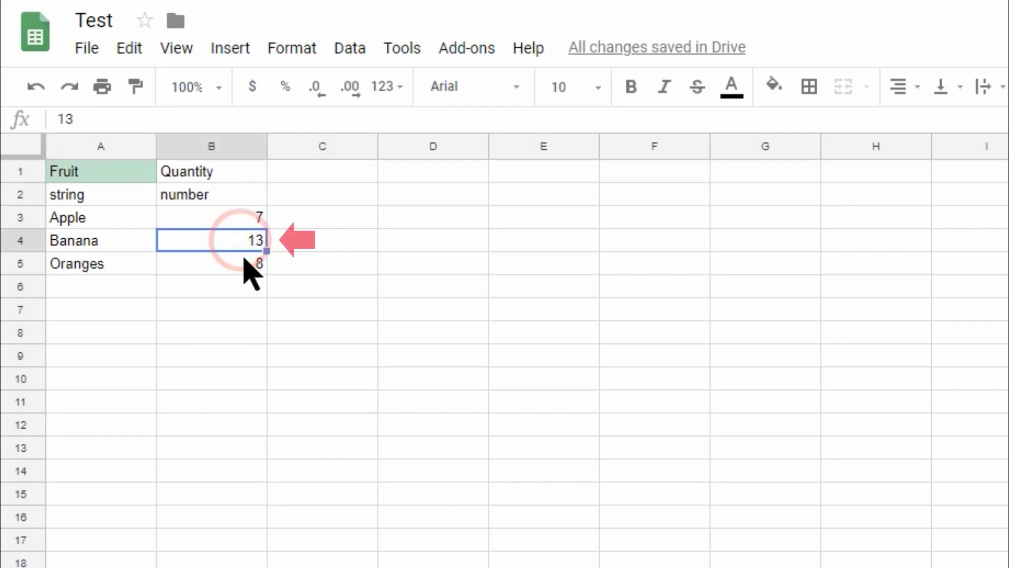
left_click(246, 261)
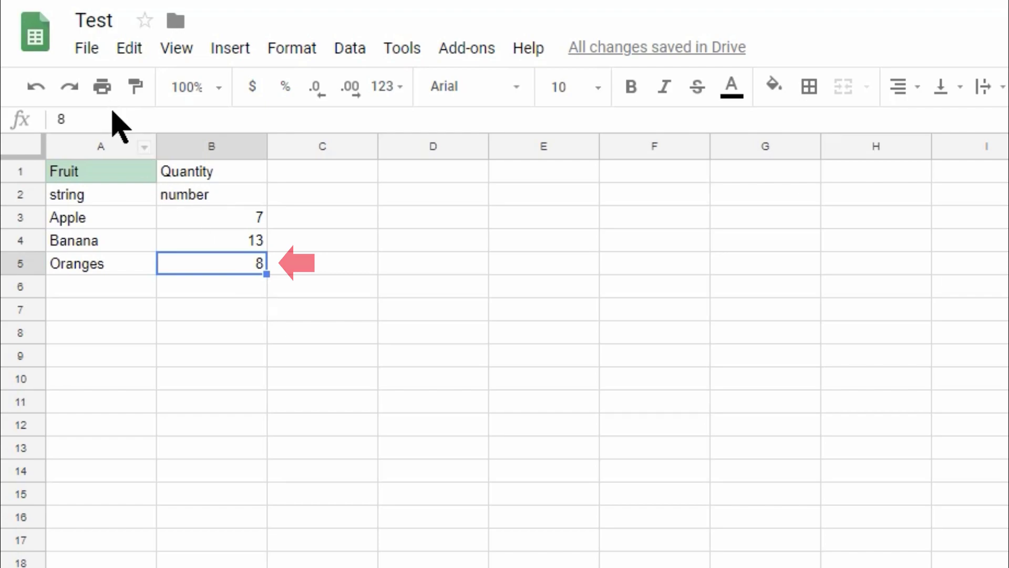
left_click(86, 49)
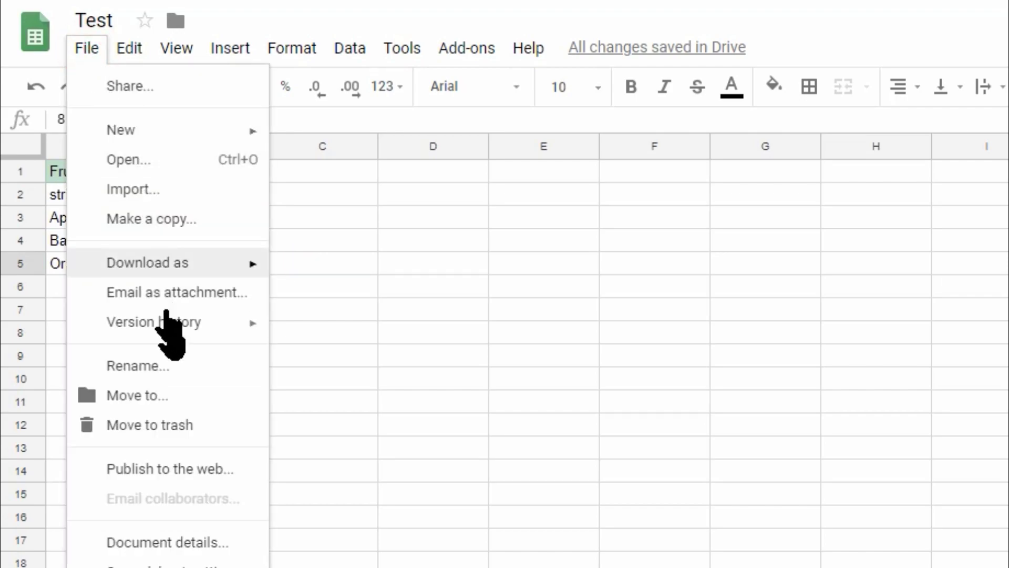
Step: Start publishing the entire Test spreadsheet to the web and confirm
left_click(170, 468)
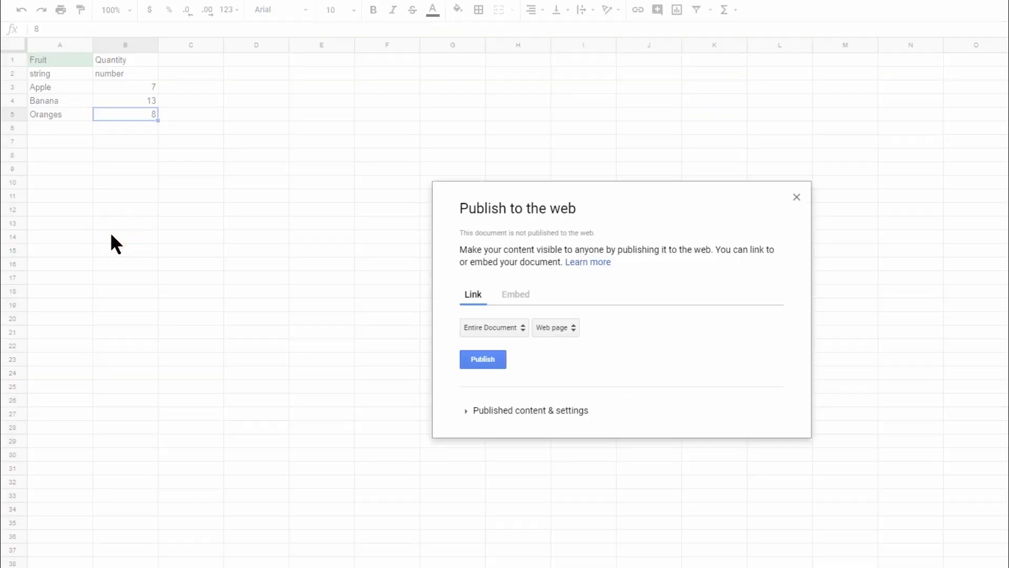
left_click(544, 412)
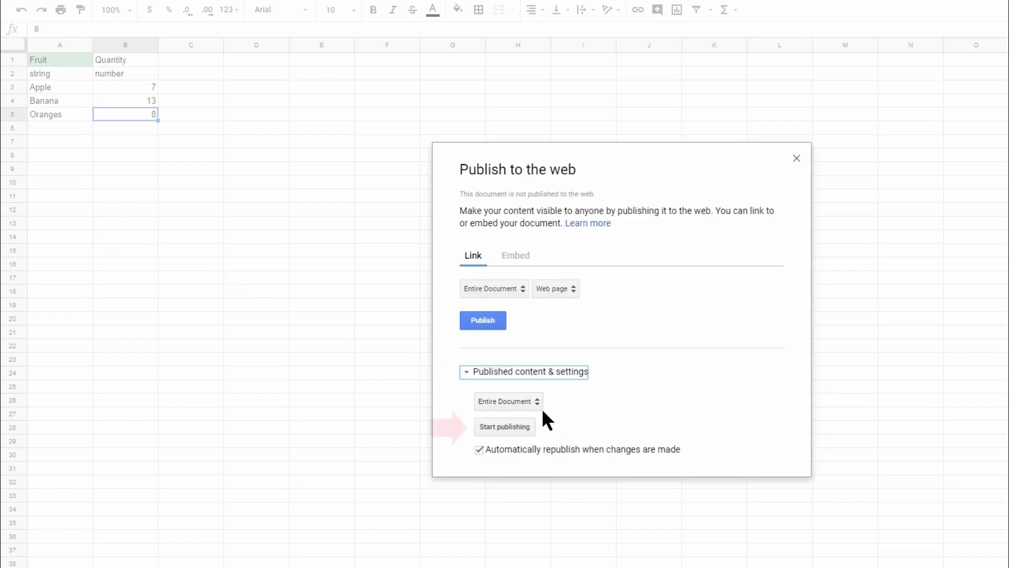
left_click(516, 425)
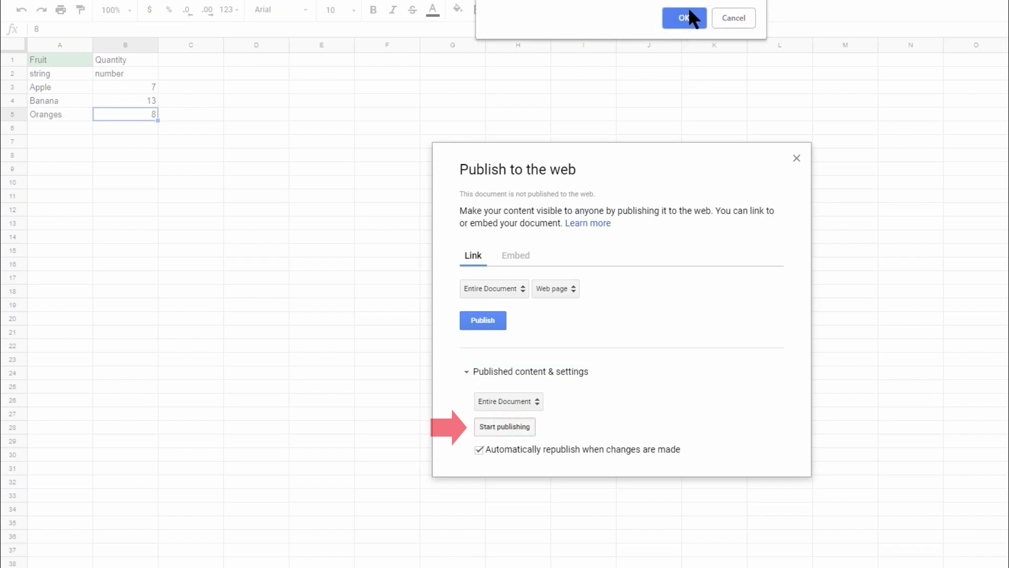
left_click(684, 17)
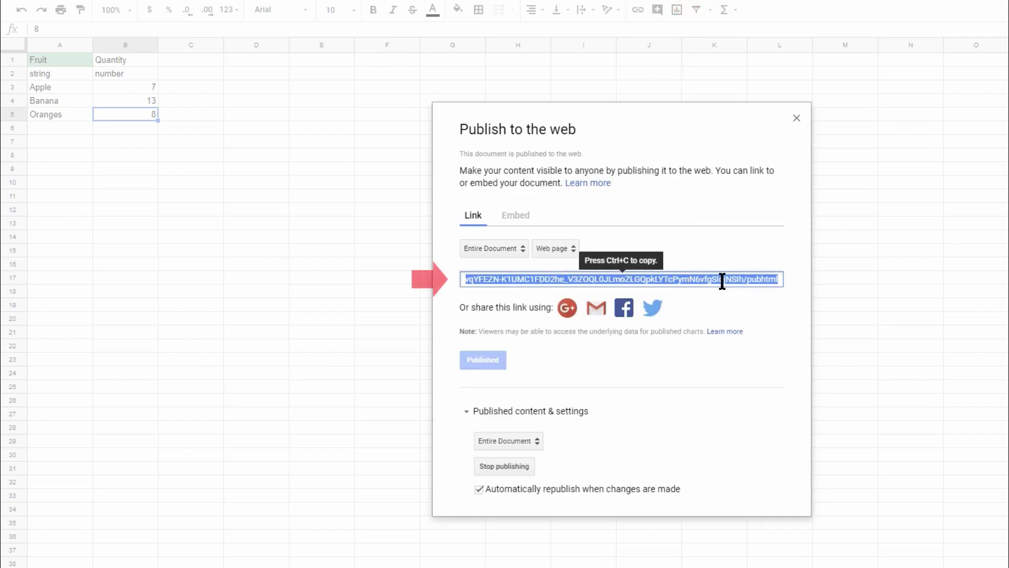
Step: Set the published link format to comma-separated values and copy the link
left_click(569, 248)
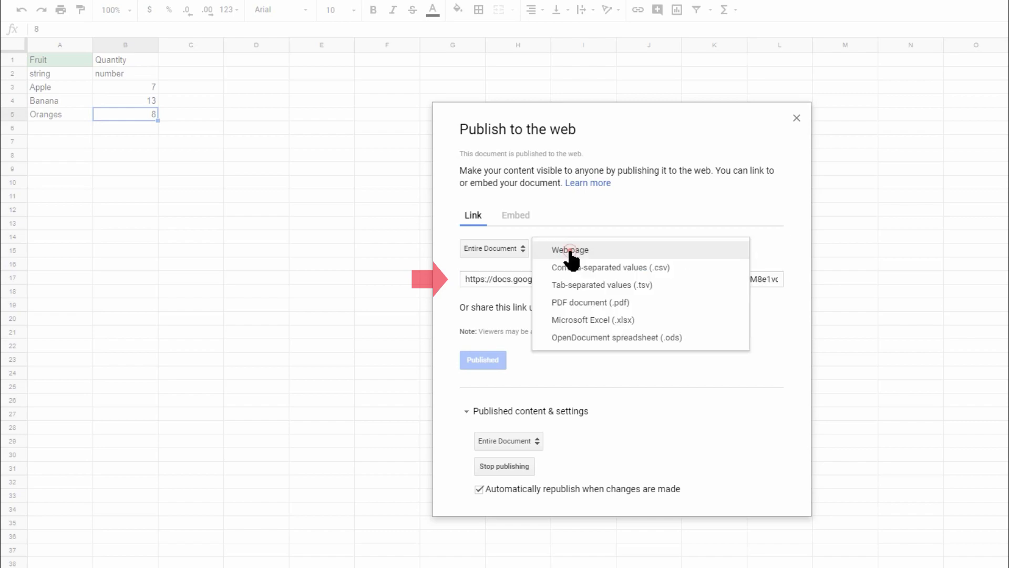
left_click(624, 268)
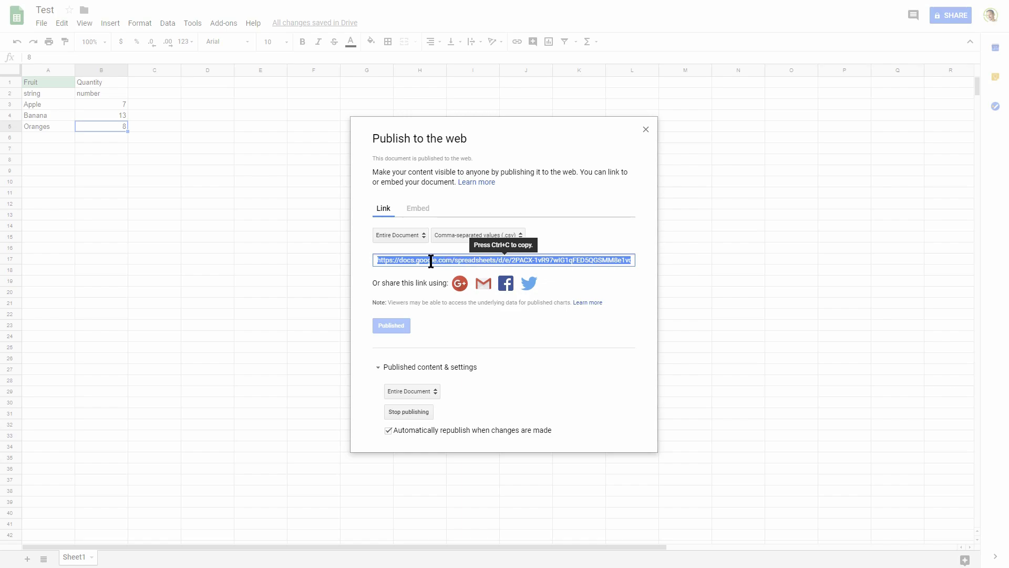
right_click(430, 260)
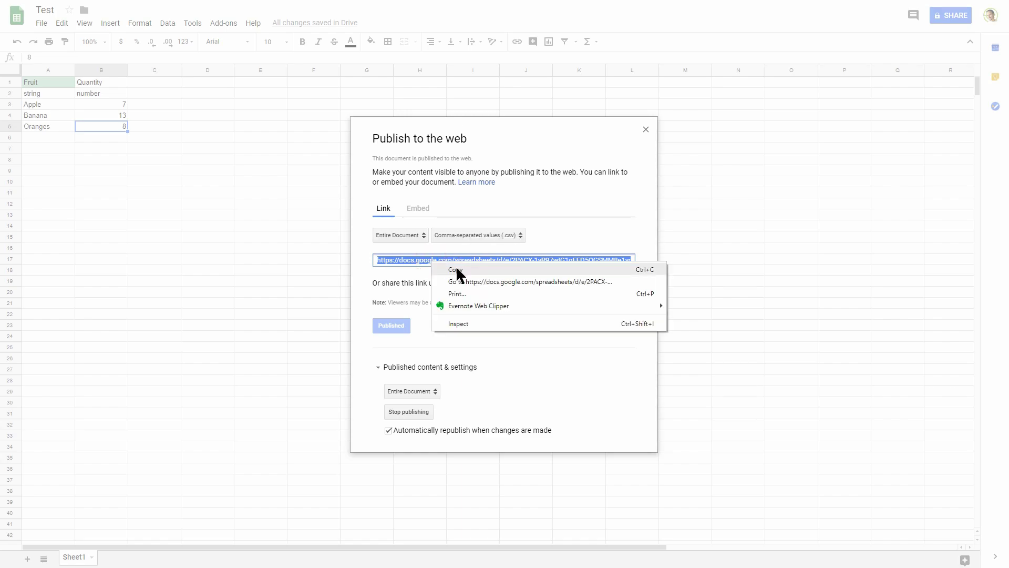
left_click(455, 267)
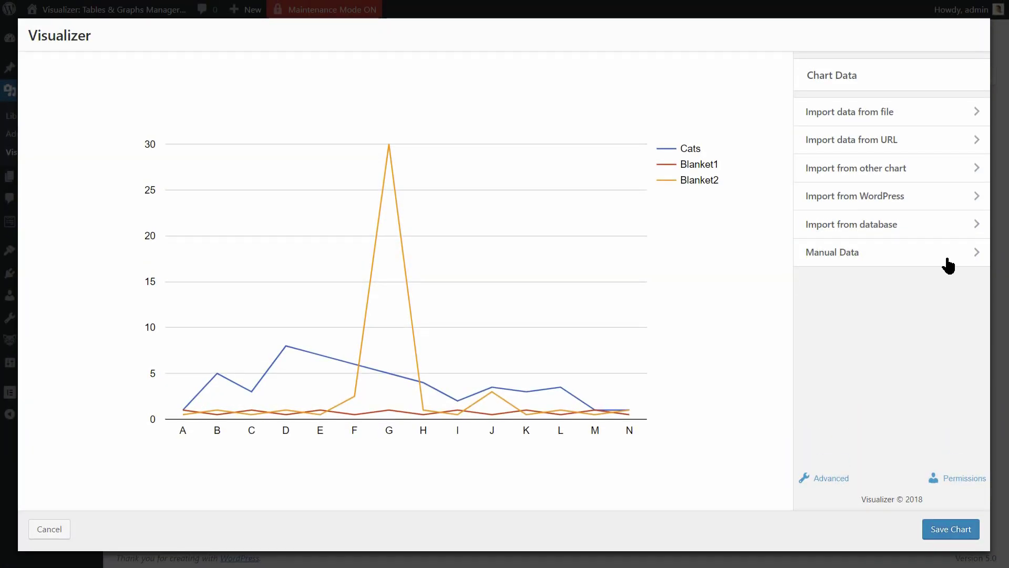
Step: Import the published CSV link once via URL and check the plotted values Apple 7, Banana 13, Oranges 8
left_click(969, 149)
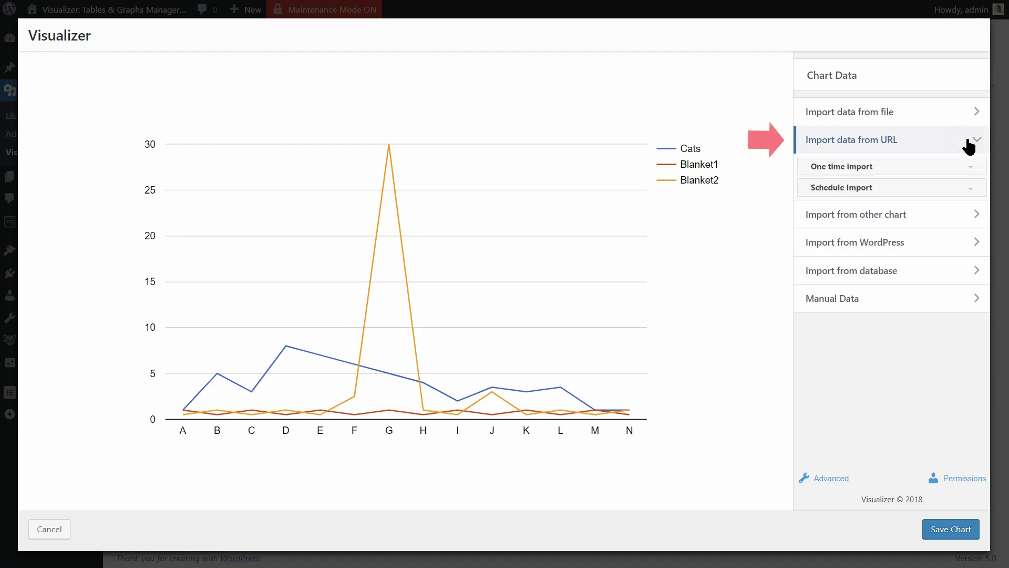
left_click(970, 167)
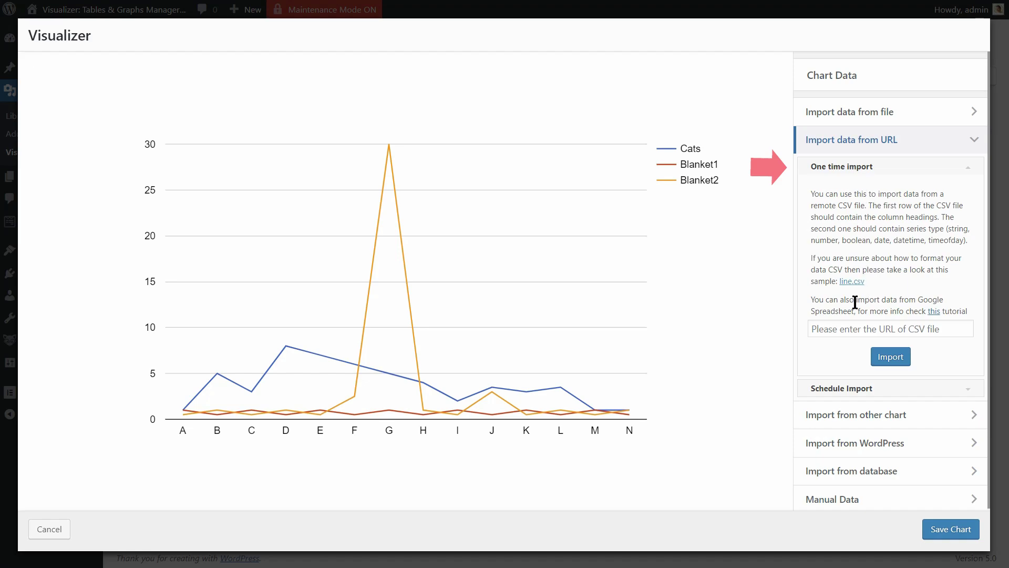
left_click(827, 328)
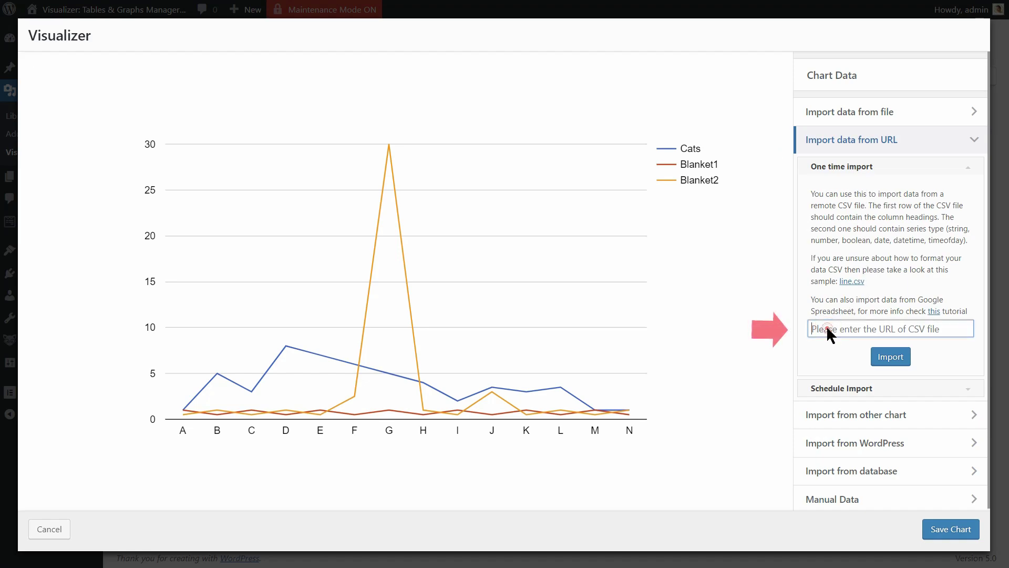
right_click(829, 329)
left_click(860, 409)
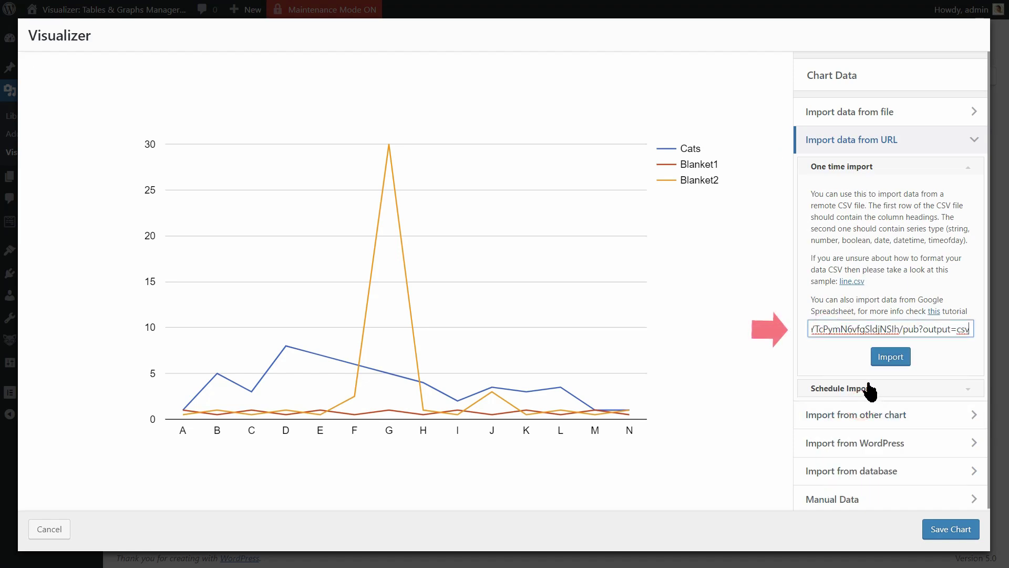
left_click(891, 360)
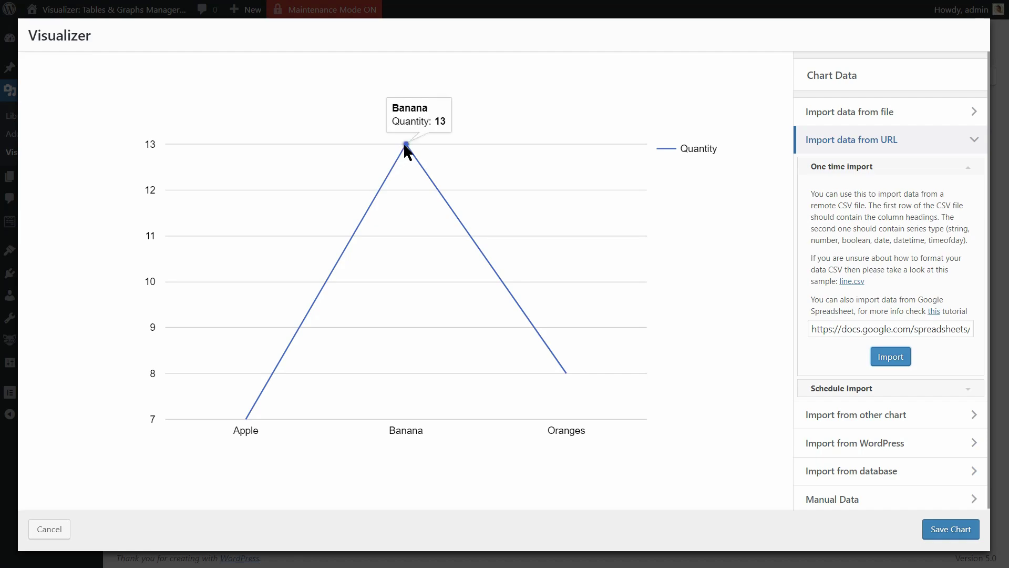
mouse_move(566, 373)
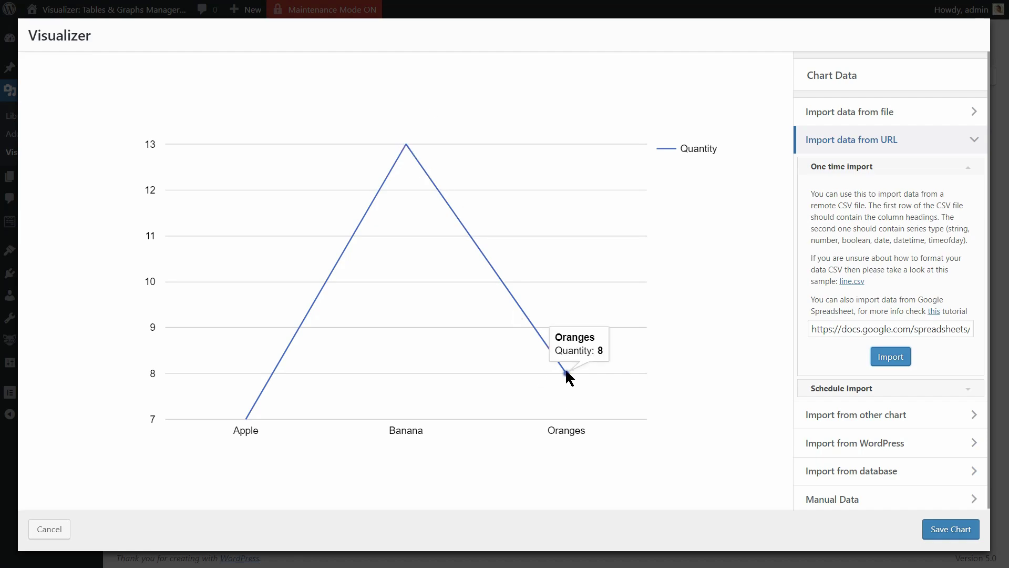
mouse_move(408, 147)
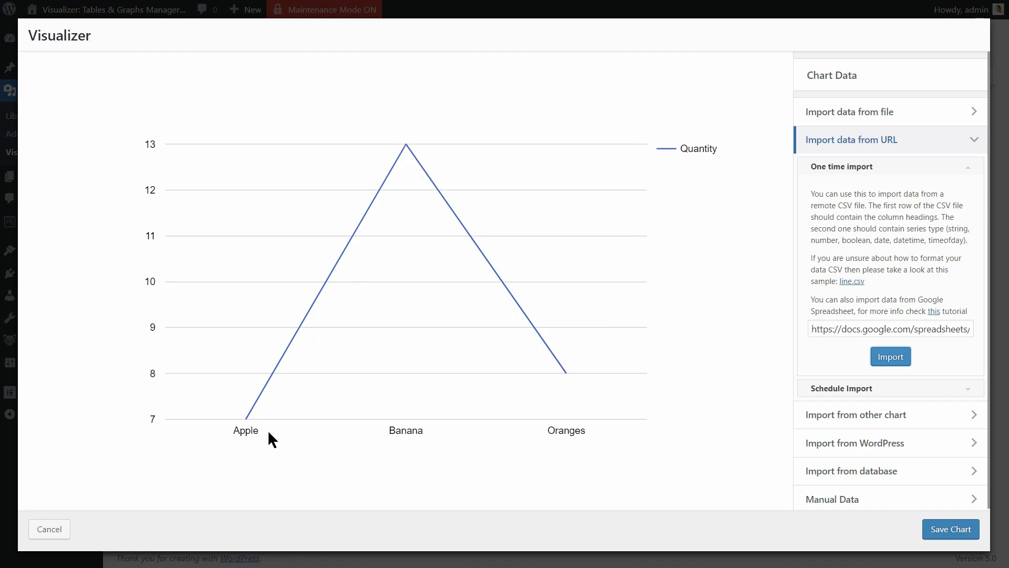
mouse_move(250, 425)
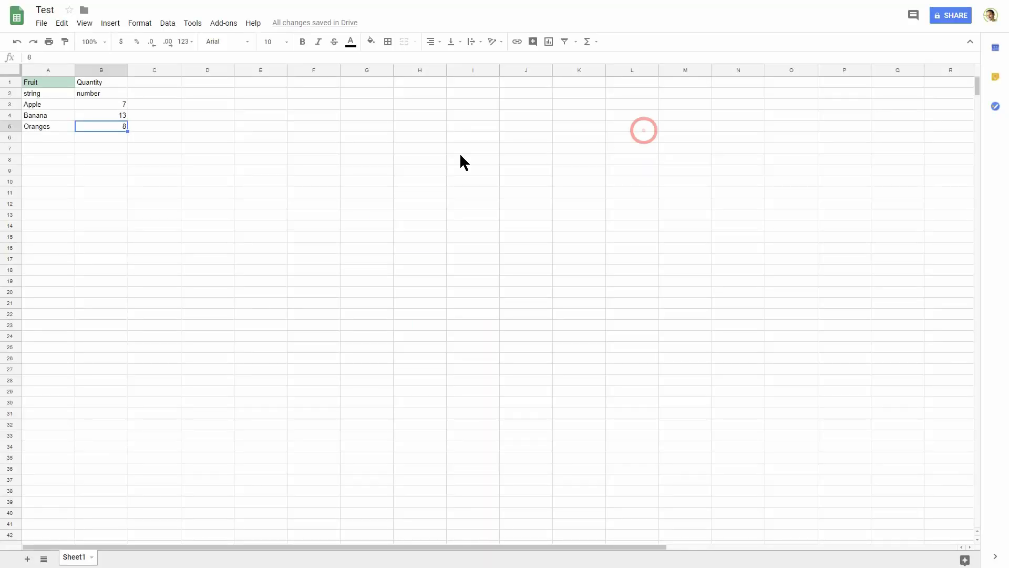
Step: Add a Grapes row with quantity 5 below Oranges in the sheet
left_click(54, 137)
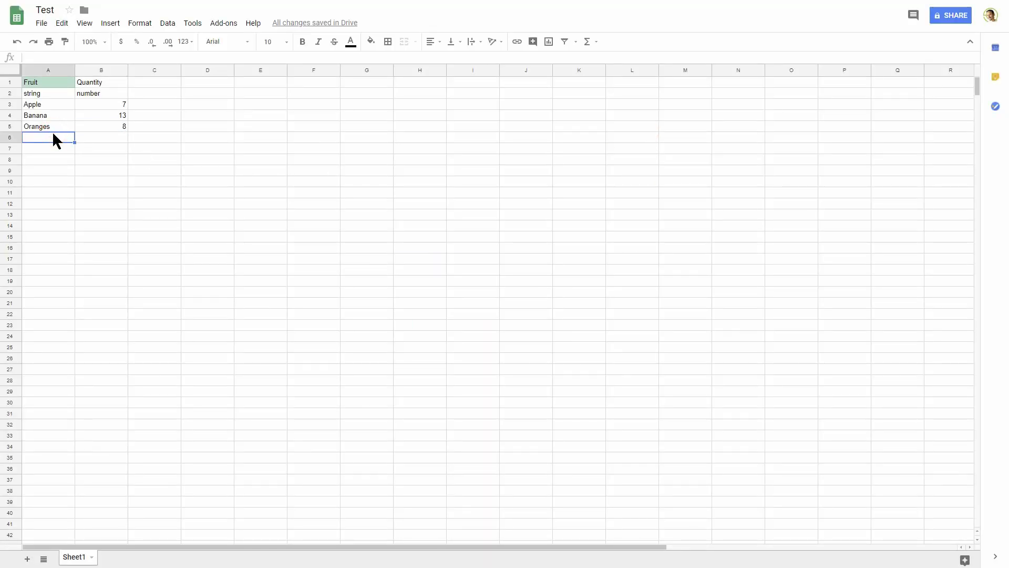
type("Grapes")
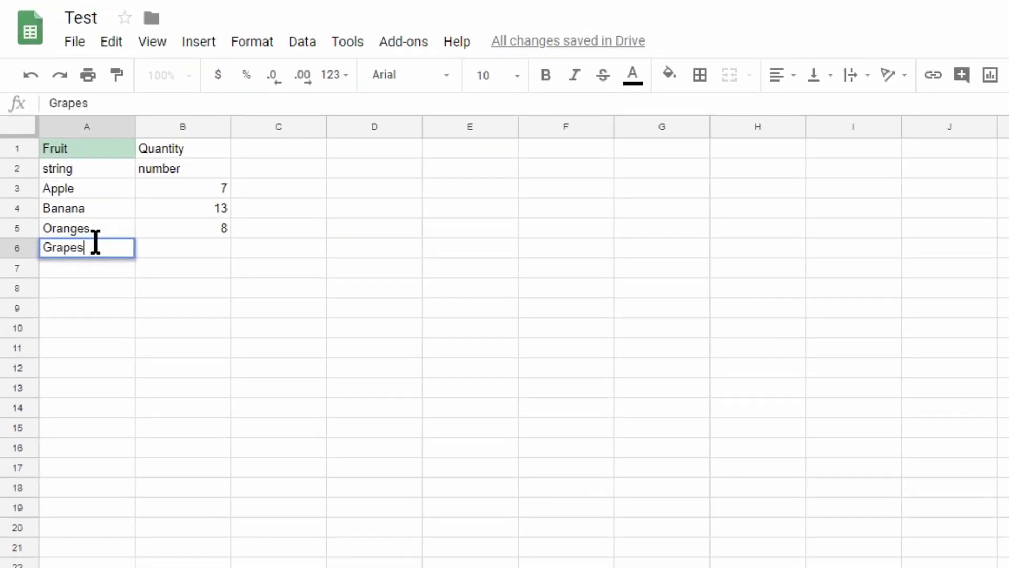
left_click(214, 248)
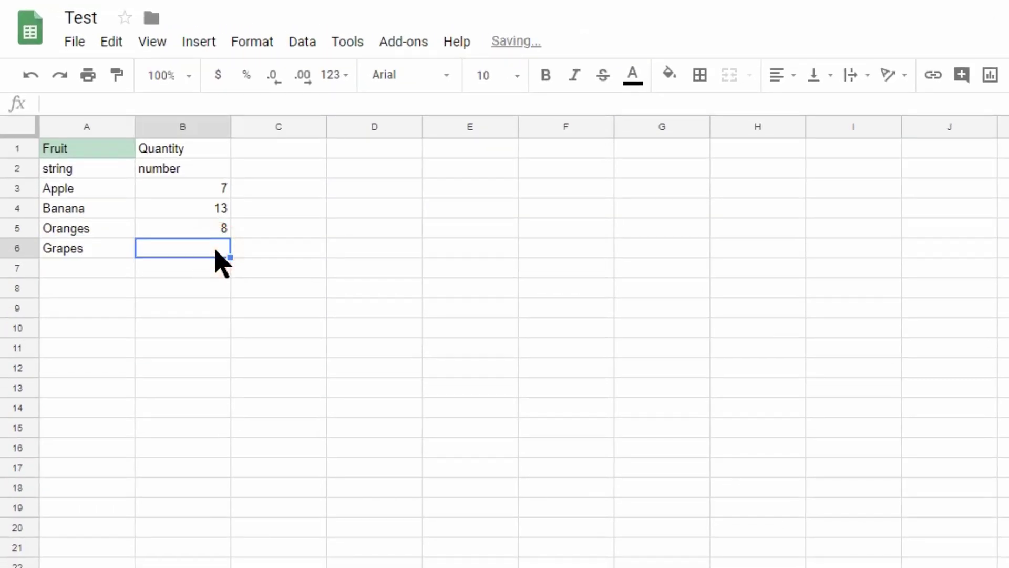
type("5")
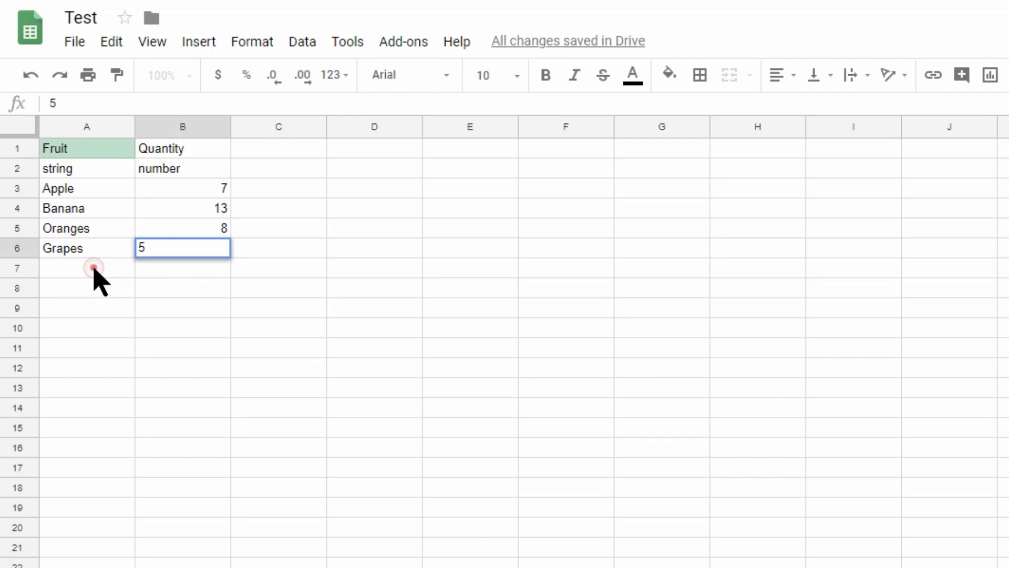
left_click(95, 269)
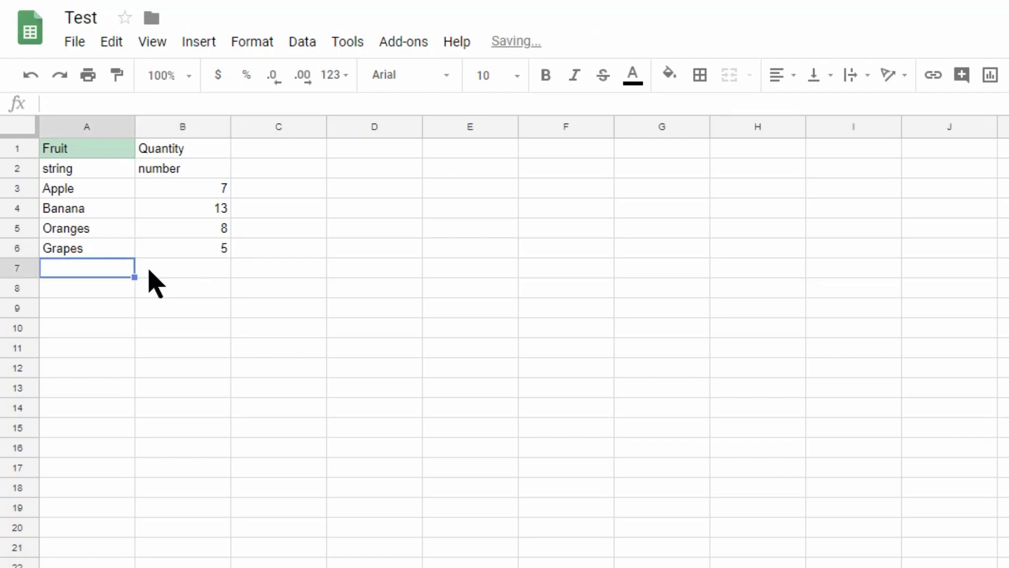
left_click(177, 269)
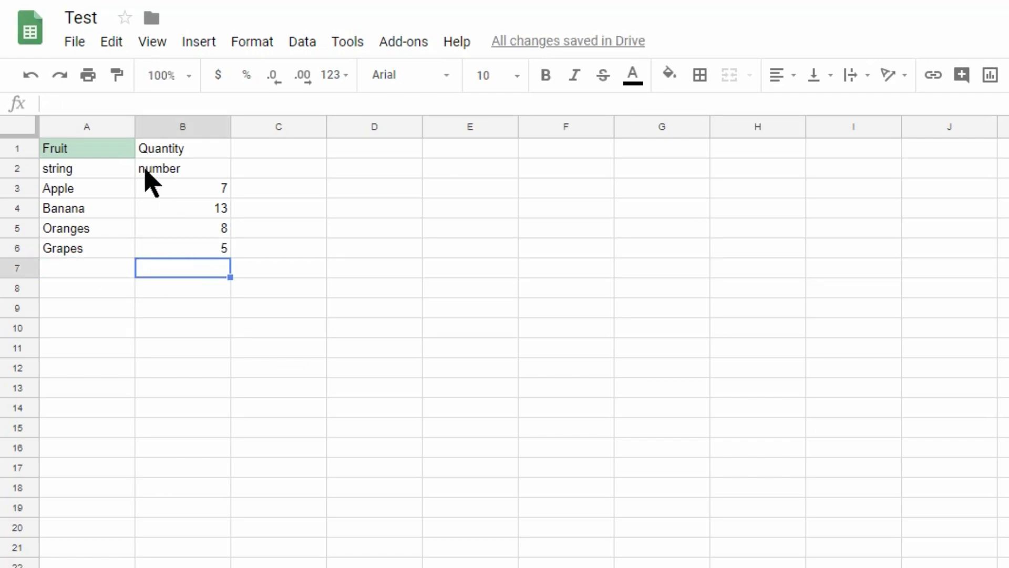
Step: Publish the sheet to the web and copy its published link
left_click(71, 47)
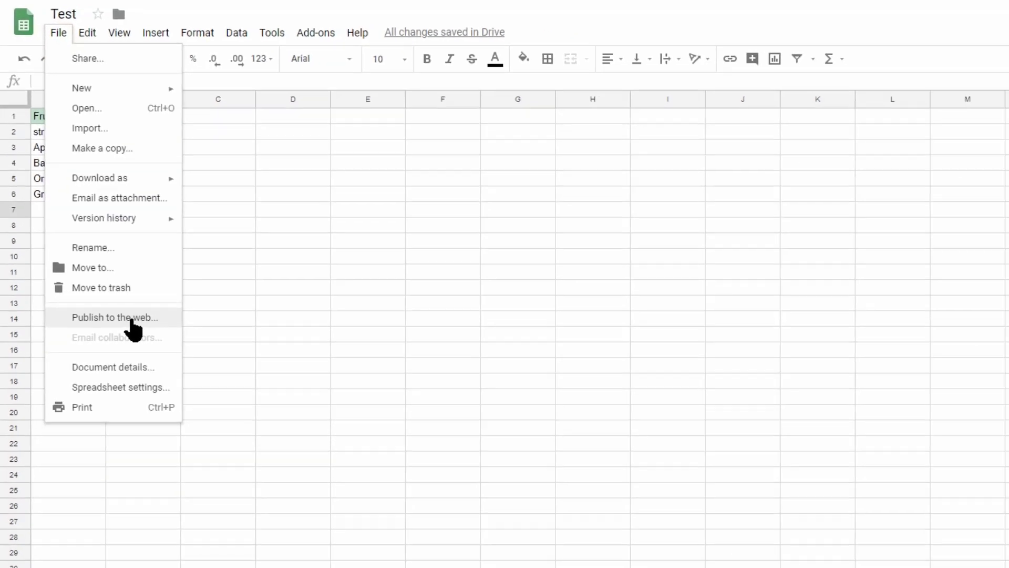
left_click(158, 406)
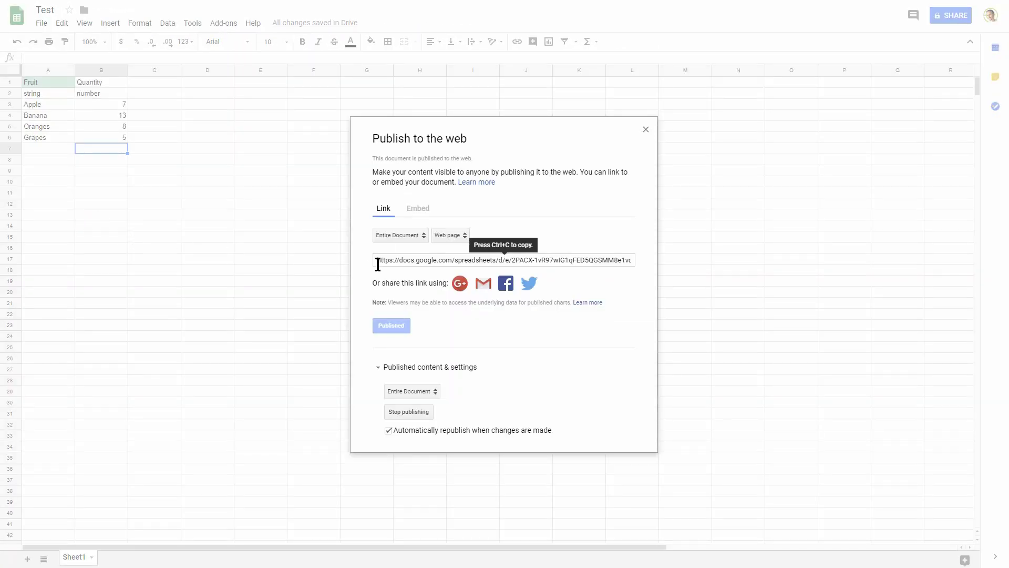
left_click(423, 264)
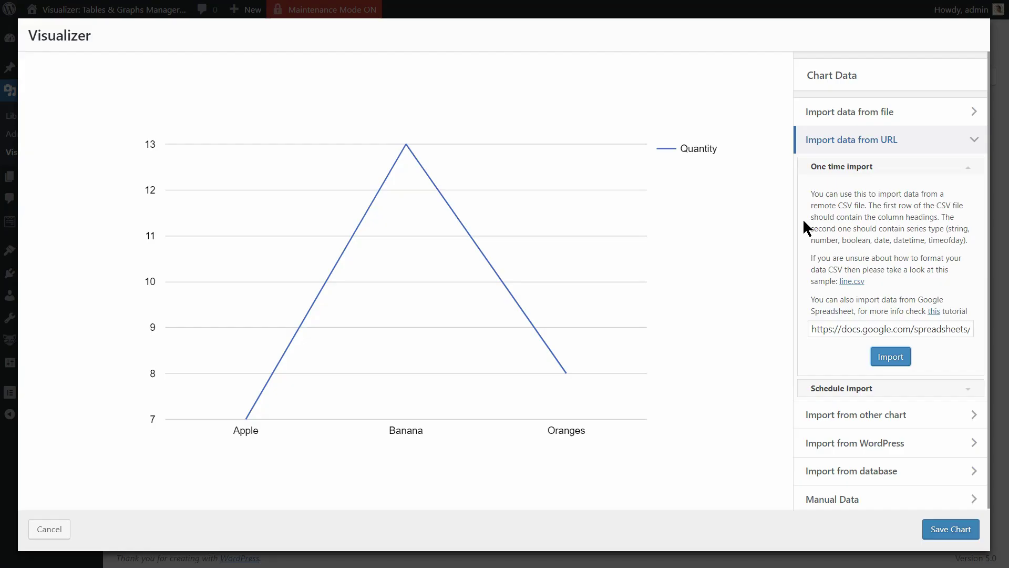
Step: Schedule a daily Import from URL using the pasted Google Sheets link, and save the schedule
triple_click(966, 173)
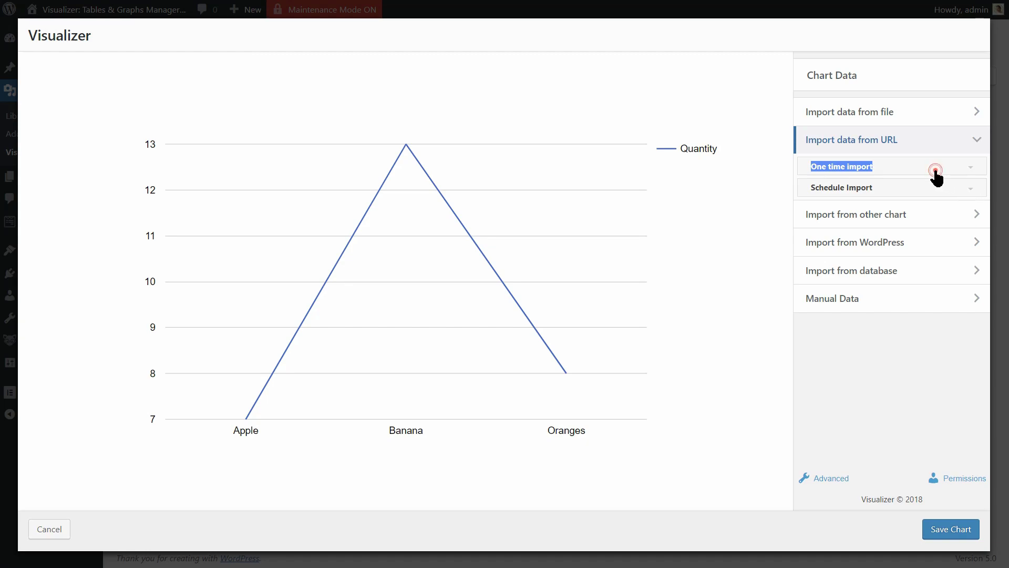
left_click(935, 169)
left_click(969, 168)
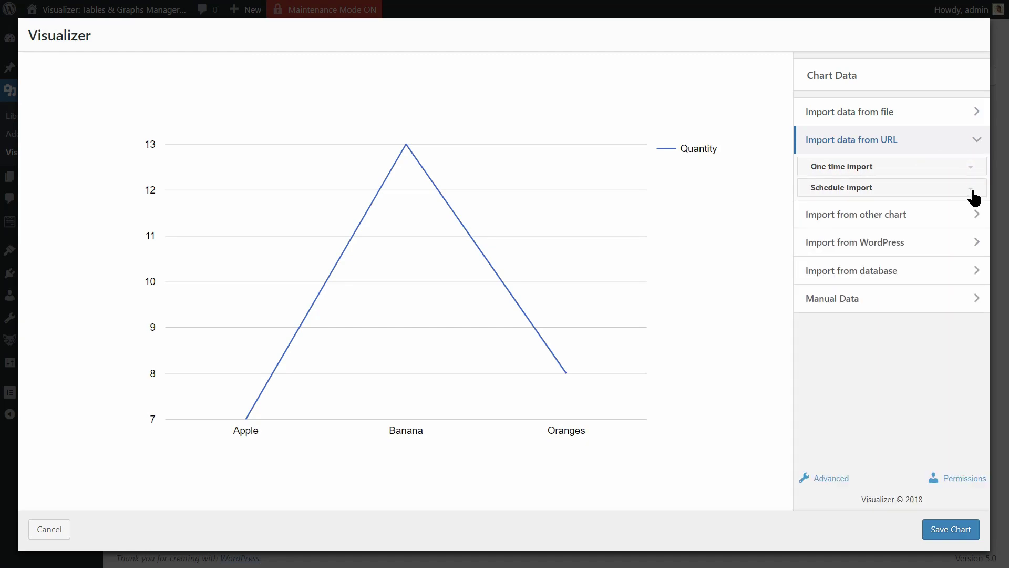
left_click(977, 141)
left_click(977, 142)
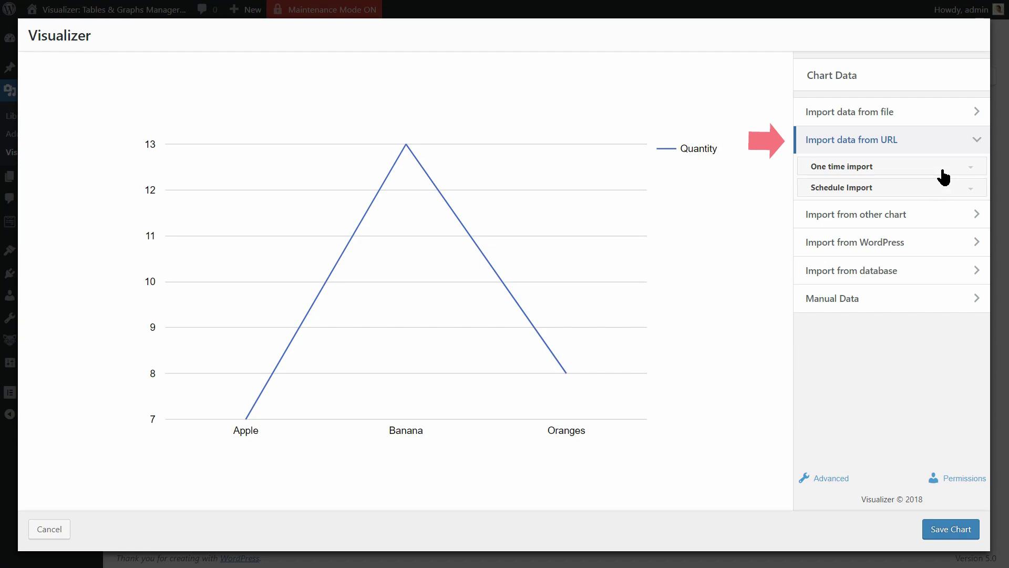
left_click(971, 188)
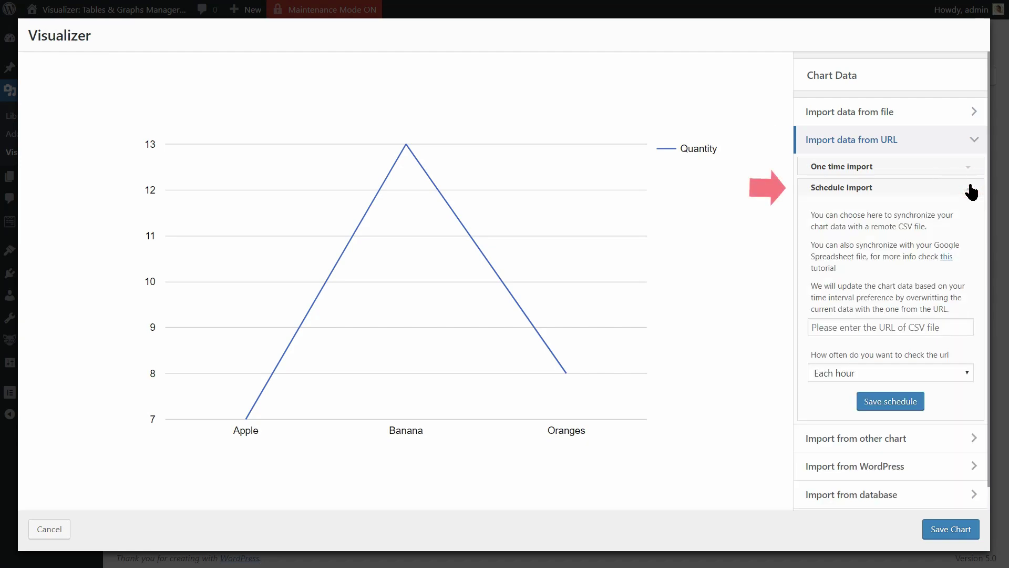
left_click(833, 327)
key("ctrl+v")
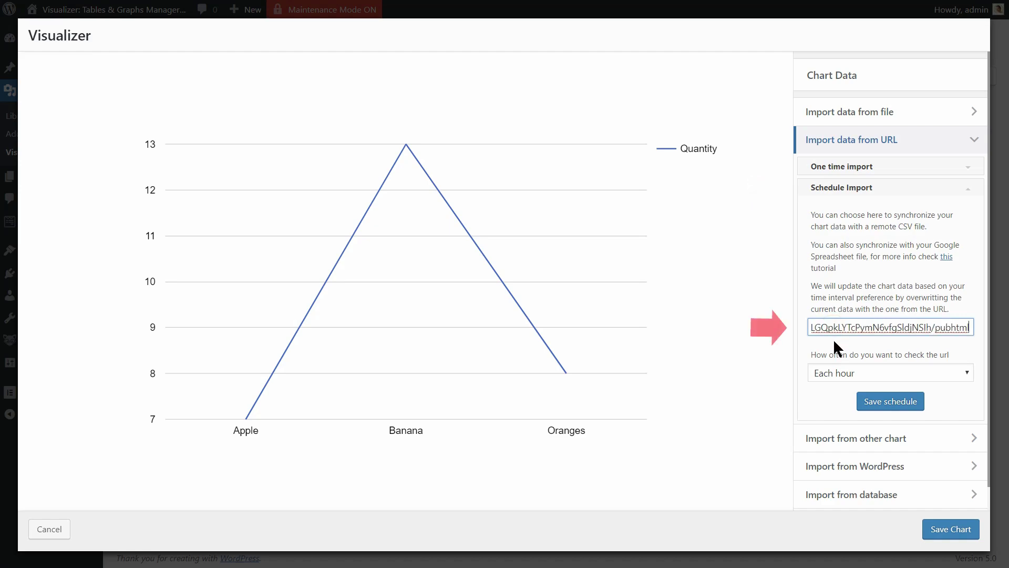
left_click(939, 373)
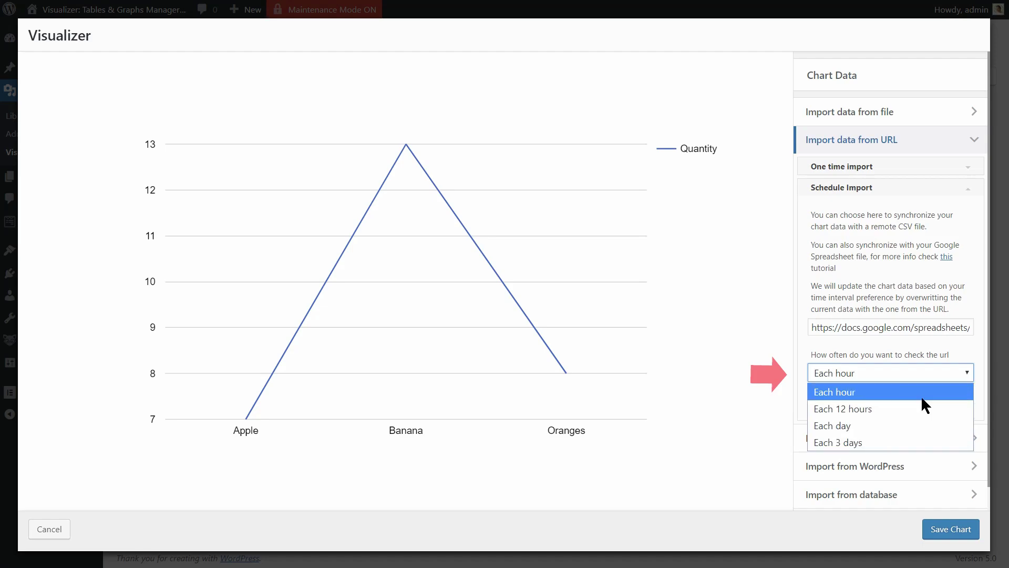
left_click(920, 425)
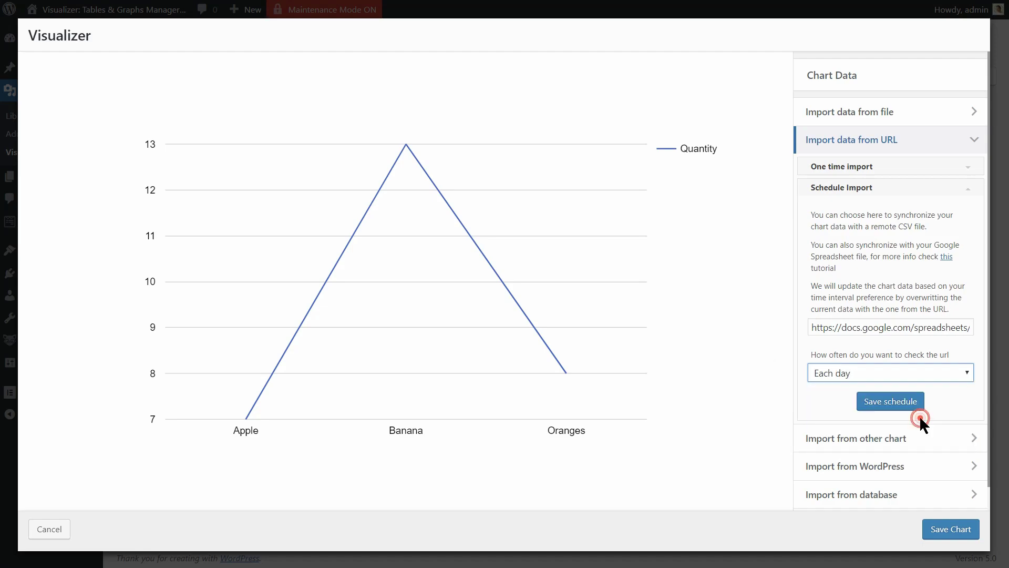
left_click(903, 403)
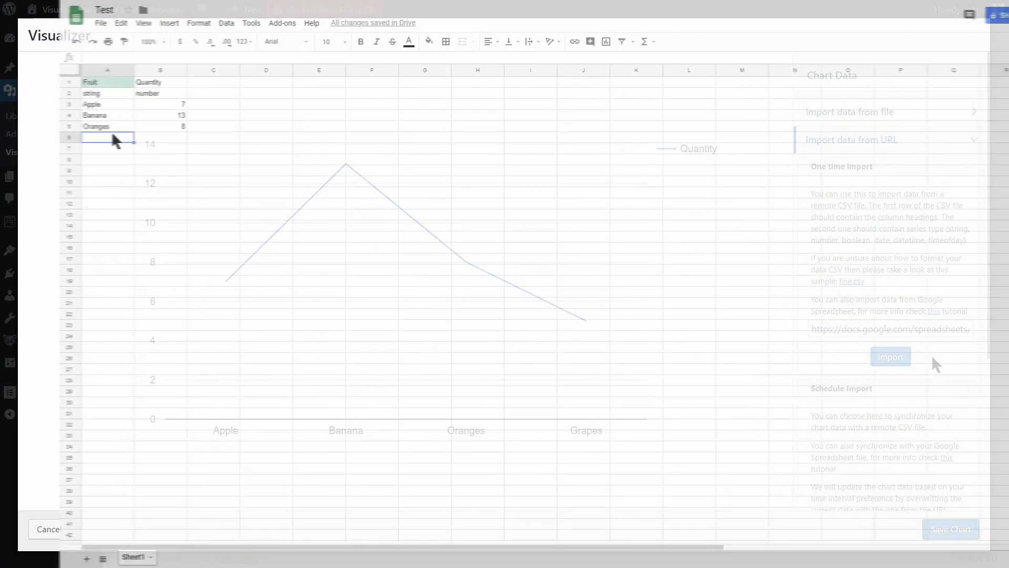
Step: Enter Grapes in A6 and 5 in B6 of the sheet
type("Grapes")
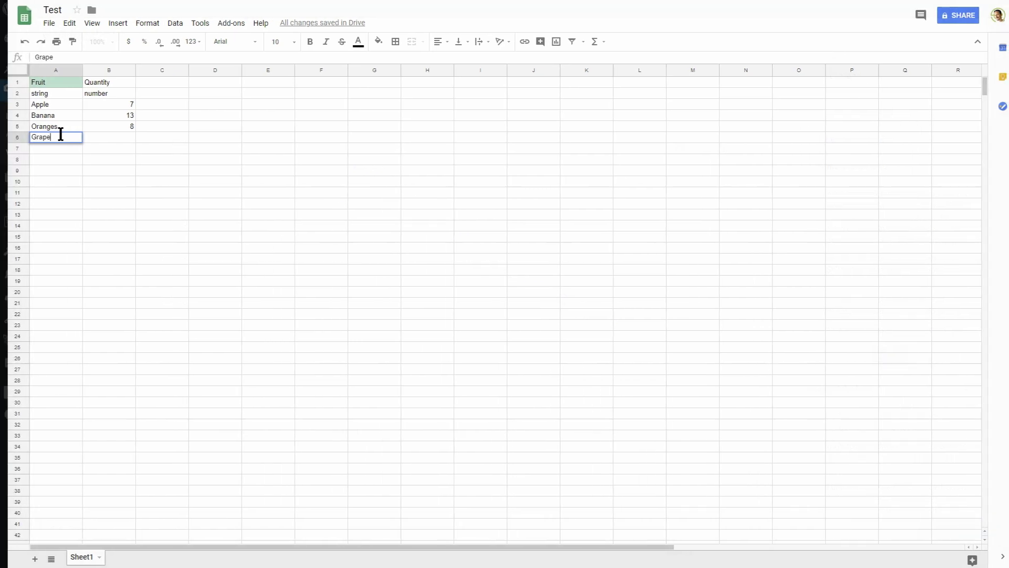
left_click(117, 137)
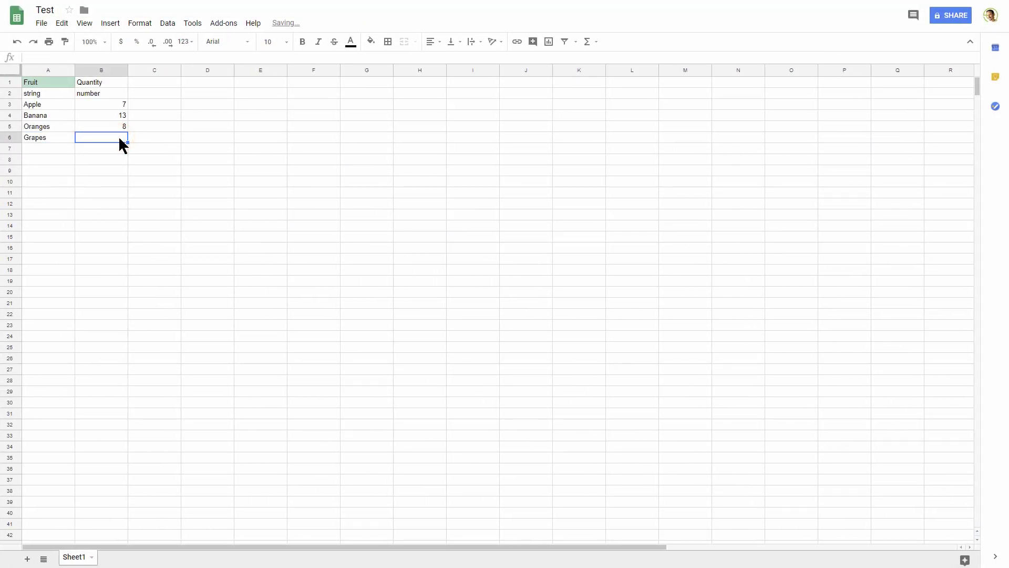
type("5")
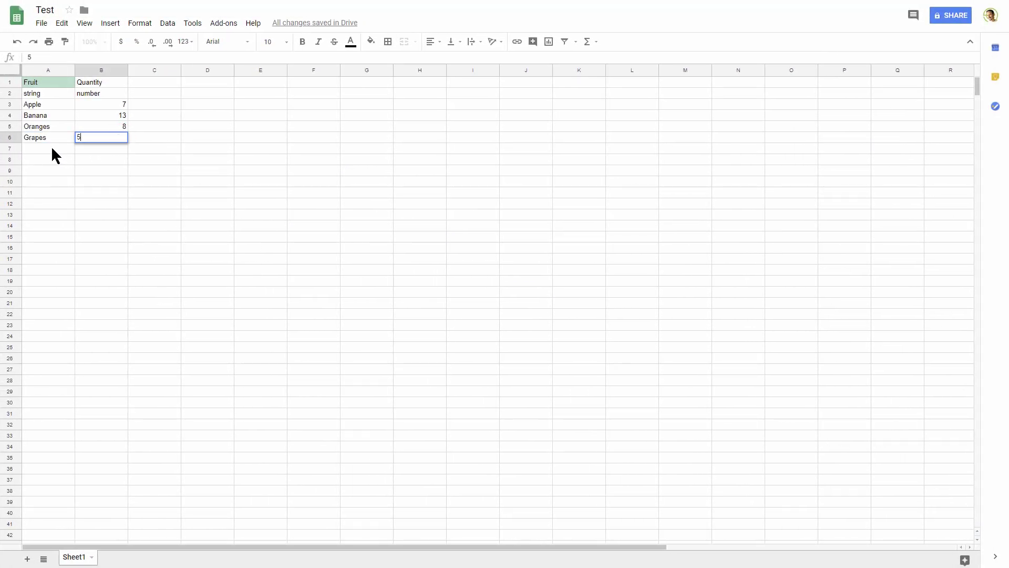
left_click(52, 148)
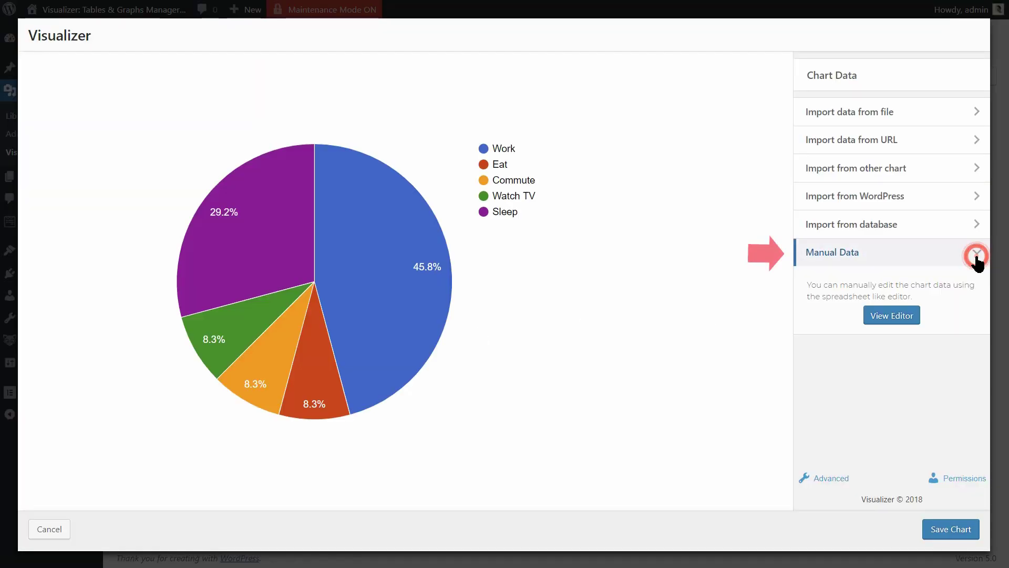
Step: In Manual Data, set Work to 7 and Eat to 6 hours, then show the chart
left_click(897, 316)
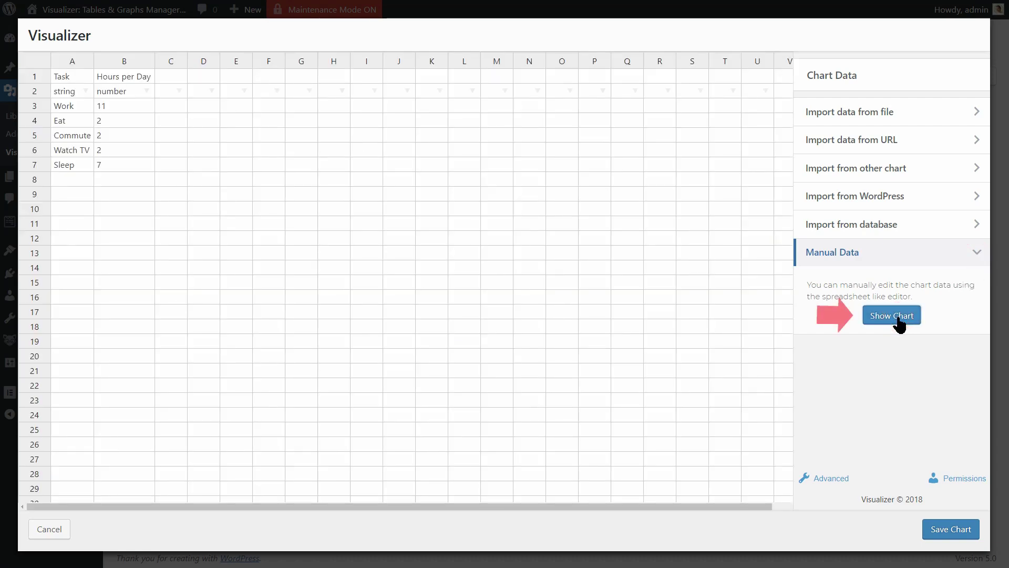
left_click(122, 107)
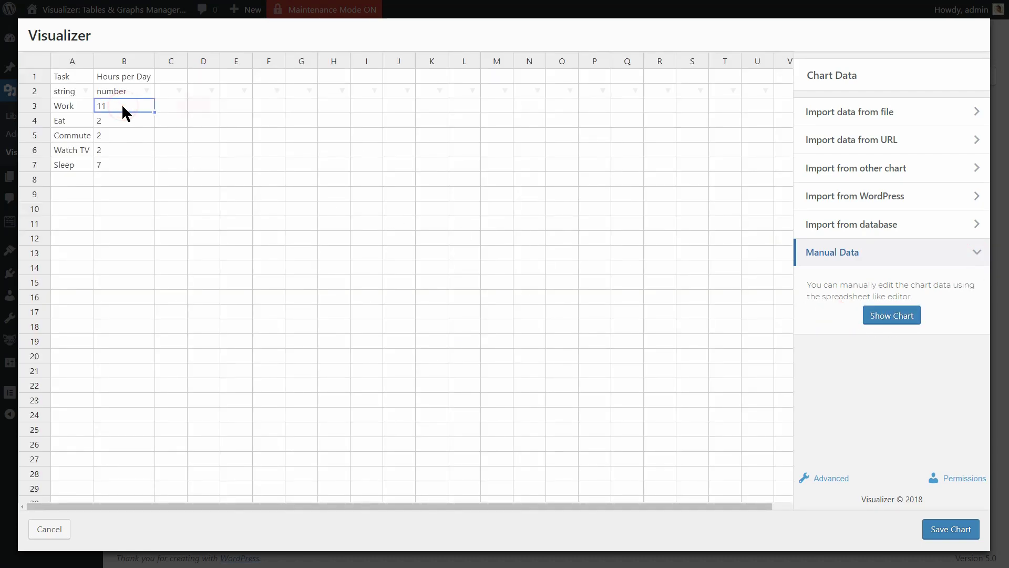
type("7")
key("Return")
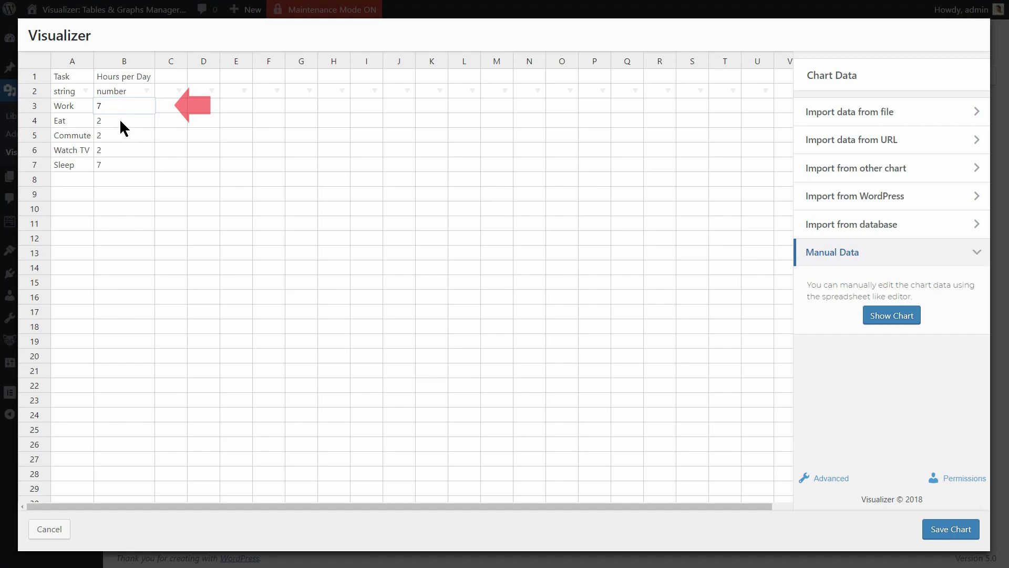
type("6")
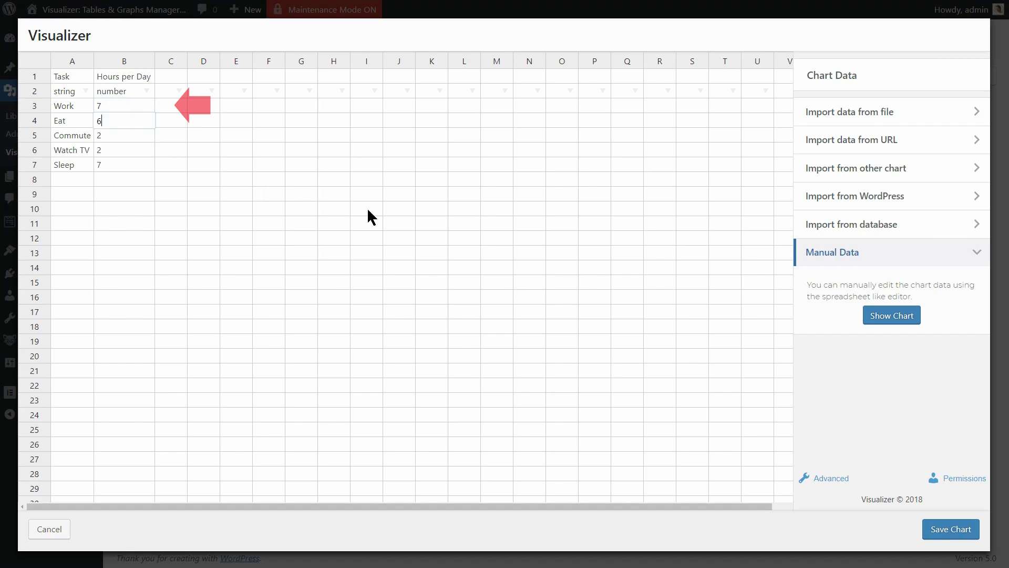
left_click(889, 316)
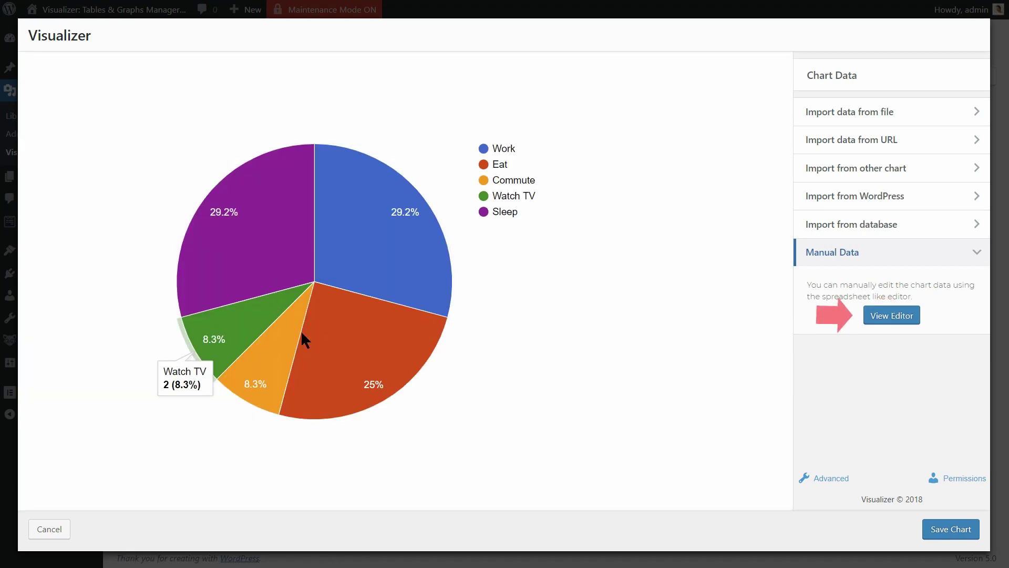
Step: Change Watch TV to 6 hours and preview the updated pie chart
left_click(883, 317)
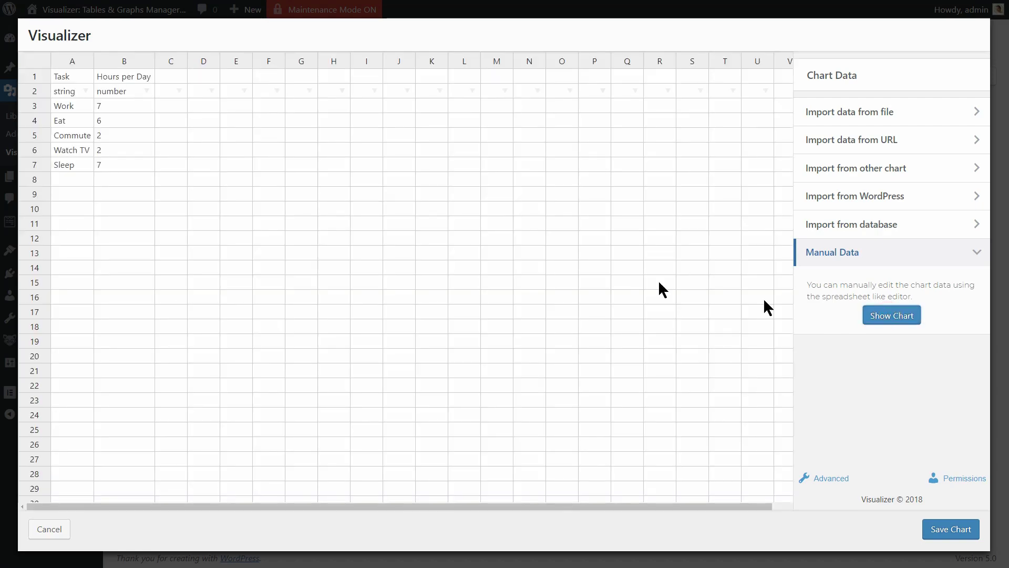
left_click(118, 153)
type("6")
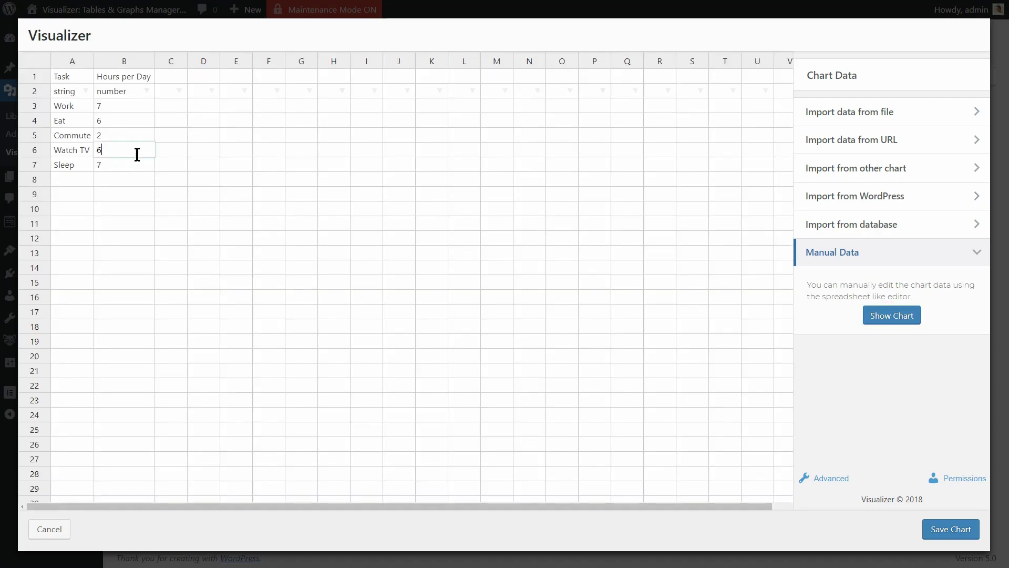
left_click(893, 317)
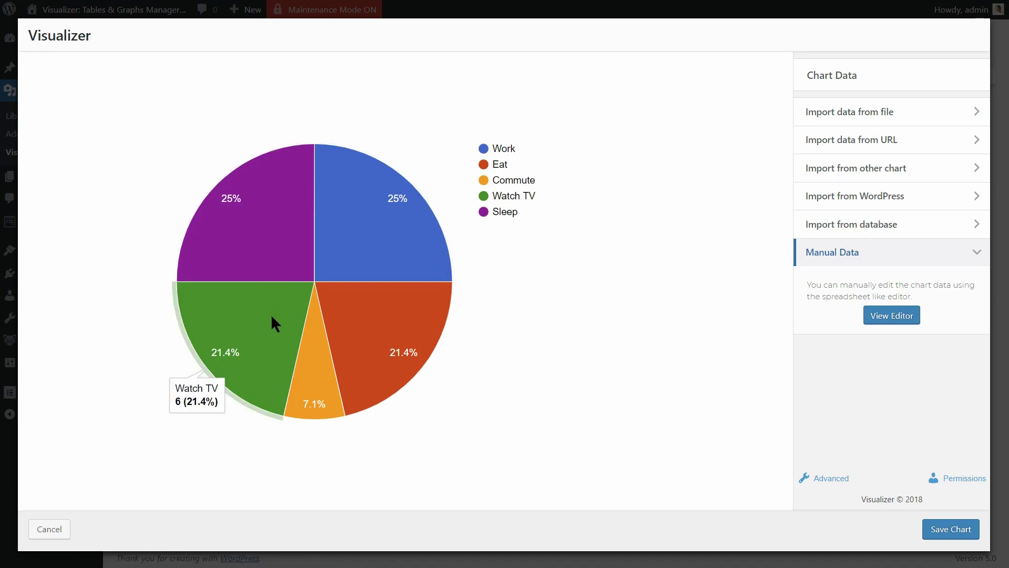
Step: Save the pie chart and copy its [visualizer id="464"] shortcode from the library
left_click(952, 530)
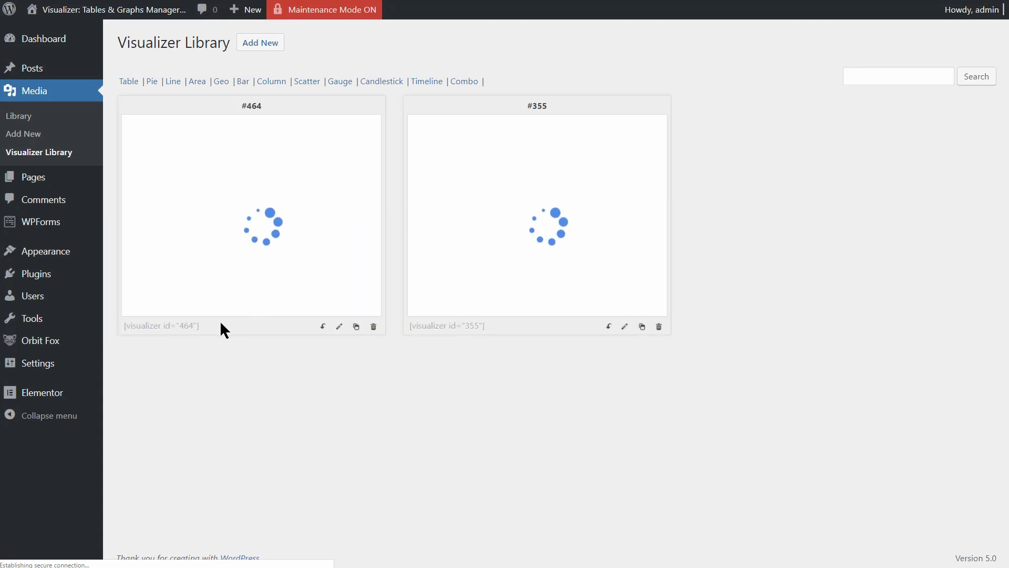
left_click_drag(202, 324, 124, 327)
right_click(136, 324)
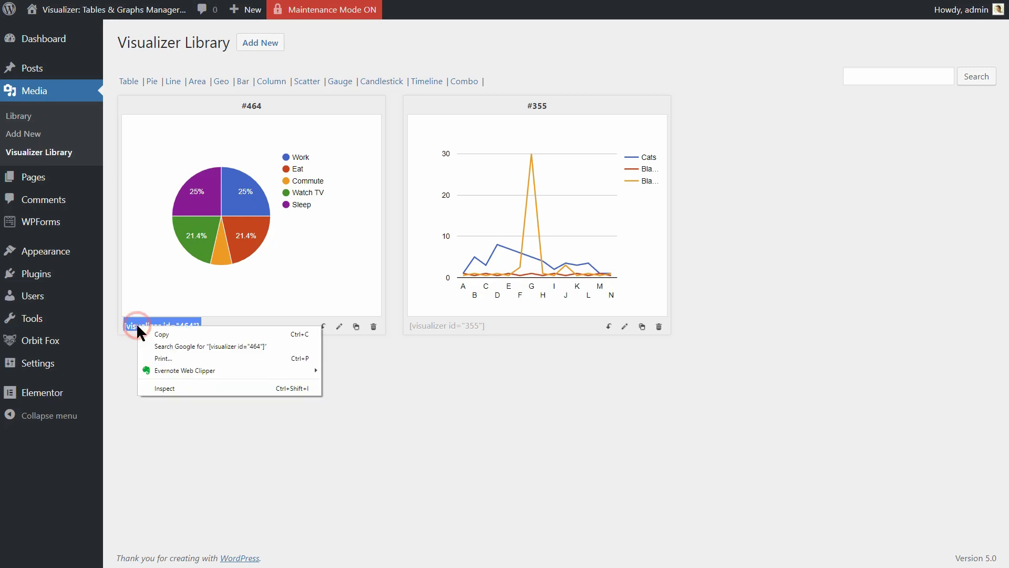
left_click(163, 334)
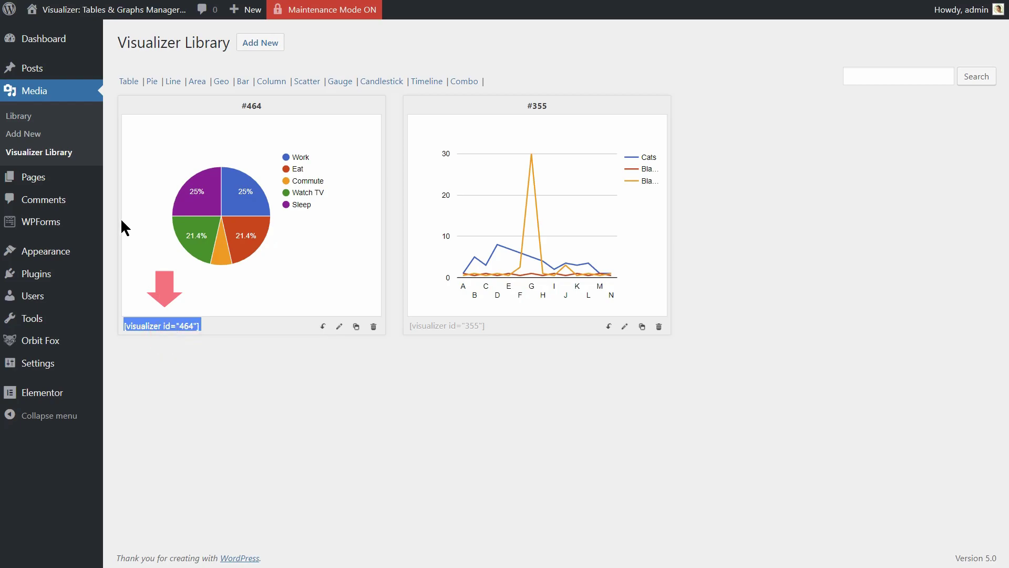
mouse_move(72, 71)
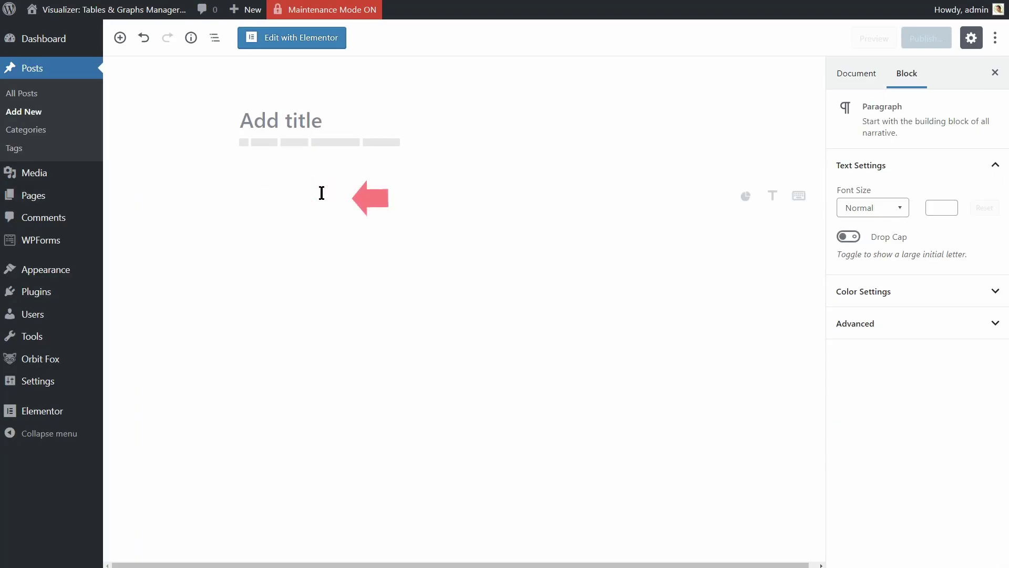
Step: Paste the [visualizer id="464"] shortcode into the new post and preview it
key("ctrl+v")
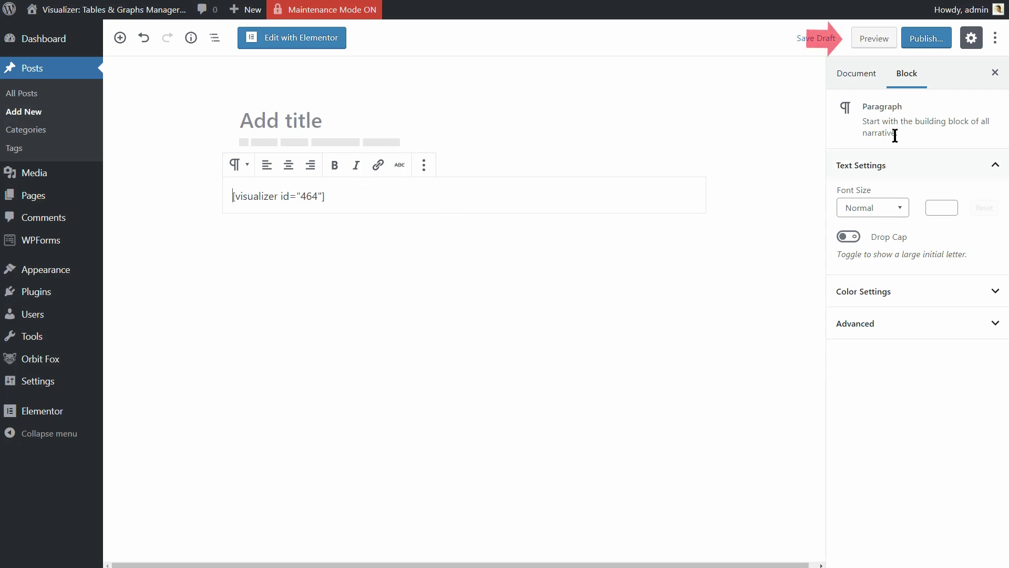
left_click(877, 41)
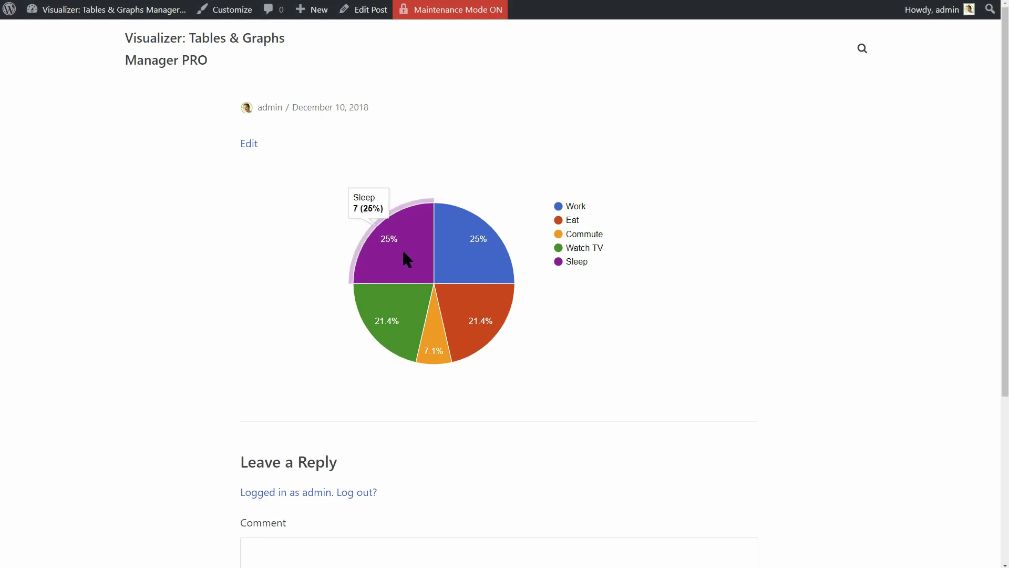
Step: From the post preview, set Commute to 4, Eat to 14 and Sleep to 3, then save
mouse_move(460, 266)
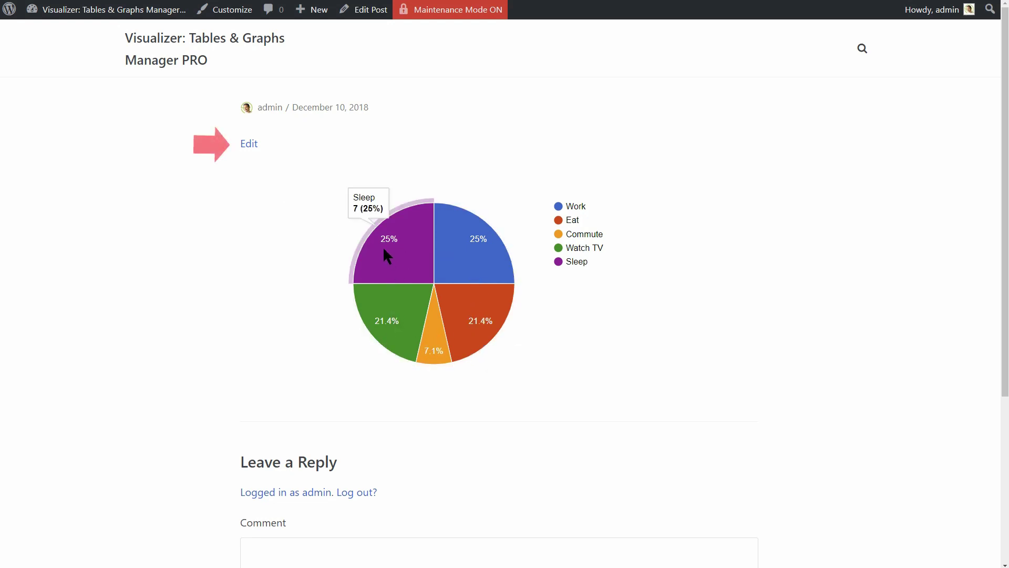
left_click(251, 144)
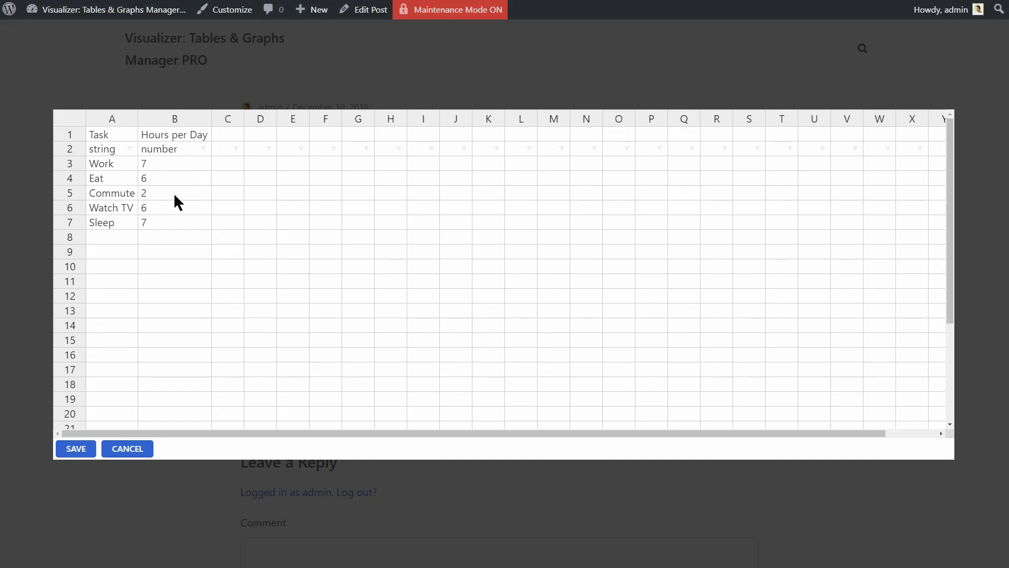
left_click(175, 196)
type("4")
left_click(165, 178)
type("14")
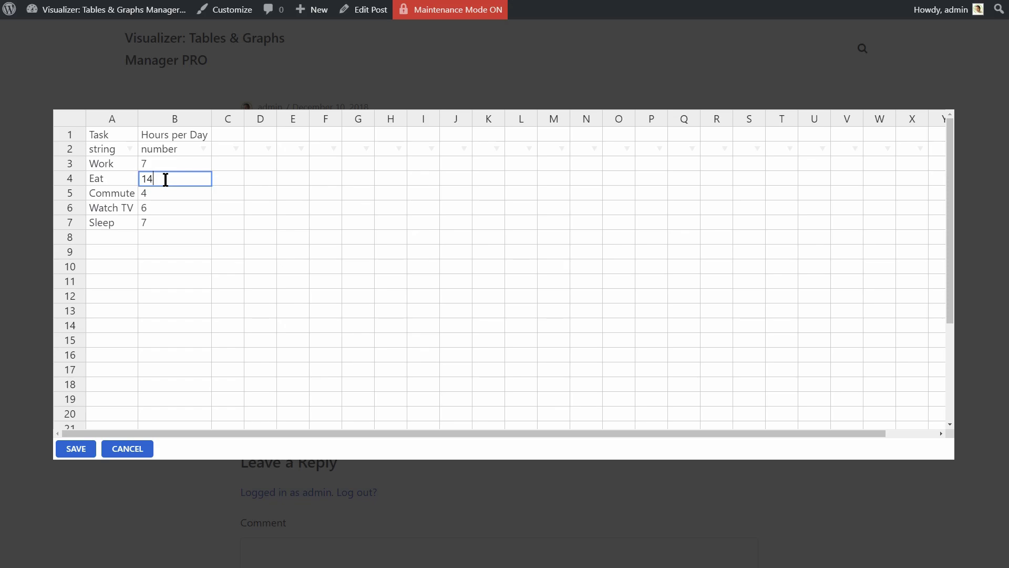
left_click(163, 224)
type("3")
left_click(84, 450)
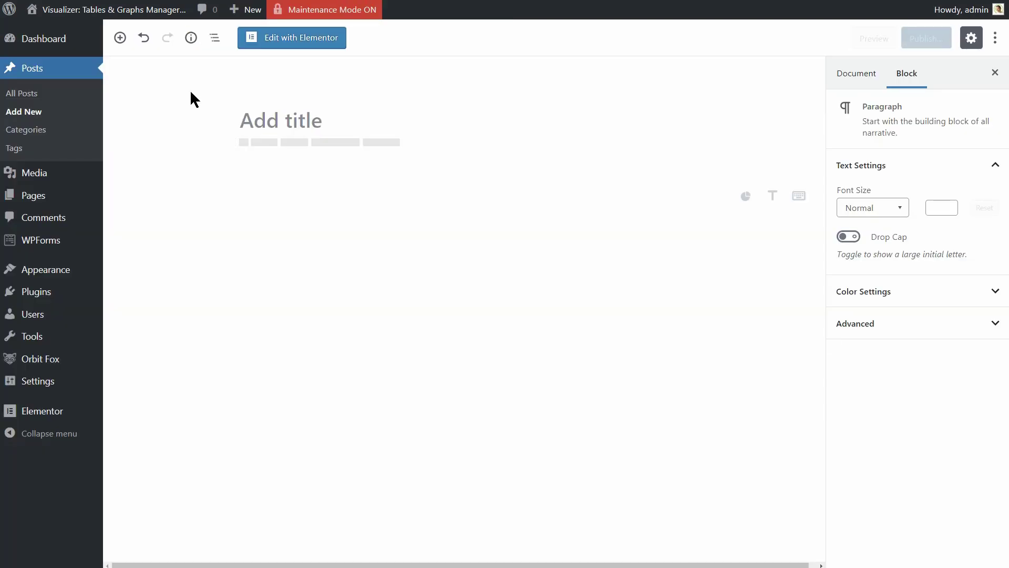
Step: Insert a Visualizer Chart block displaying the existing pie chart #464
left_click(120, 38)
left_click(233, 164)
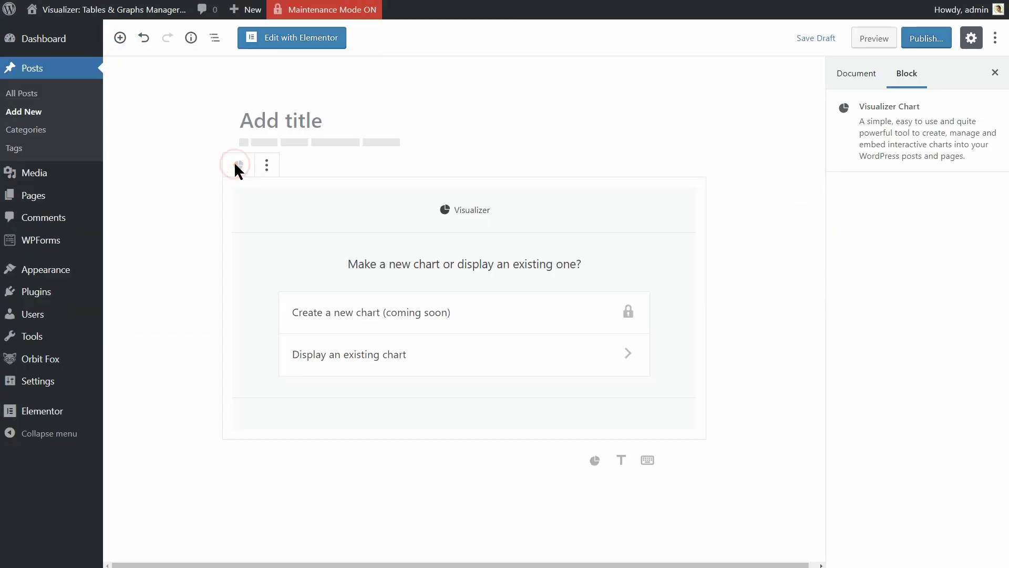
left_click(519, 355)
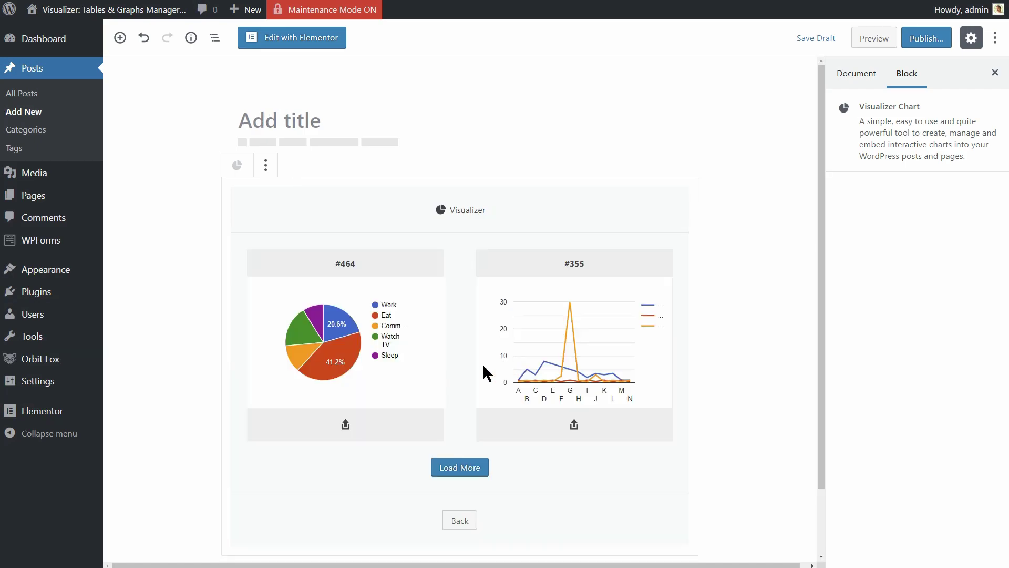
left_click(346, 424)
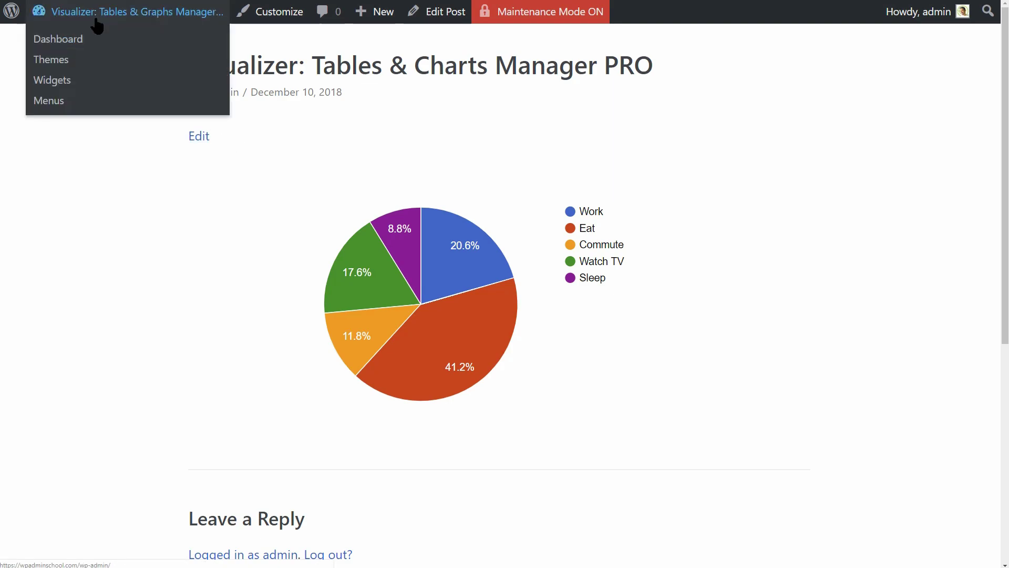
Step: Open the pie chart's Advanced Frontend Actions list from the Visualizer Library
left_click(70, 39)
mouse_move(87, 168)
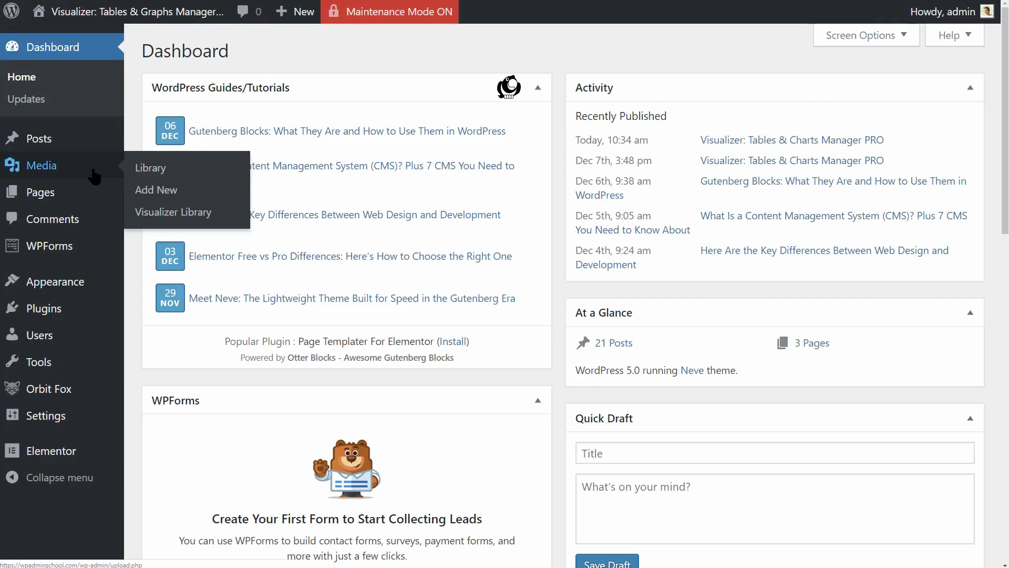
left_click(168, 210)
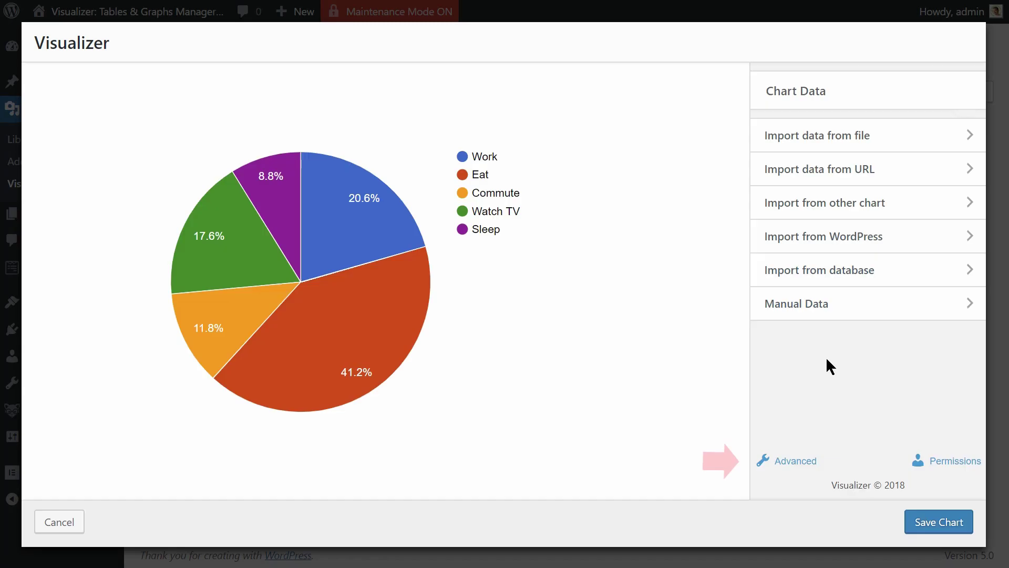
left_click(808, 461)
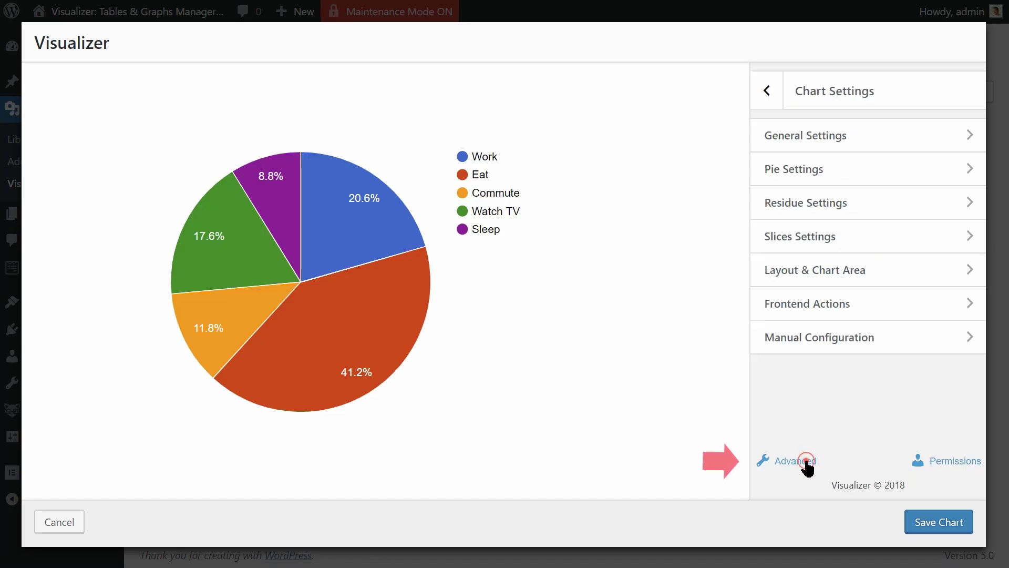
left_click(861, 311)
left_click(952, 383)
scroll(953, 383, "down", 2)
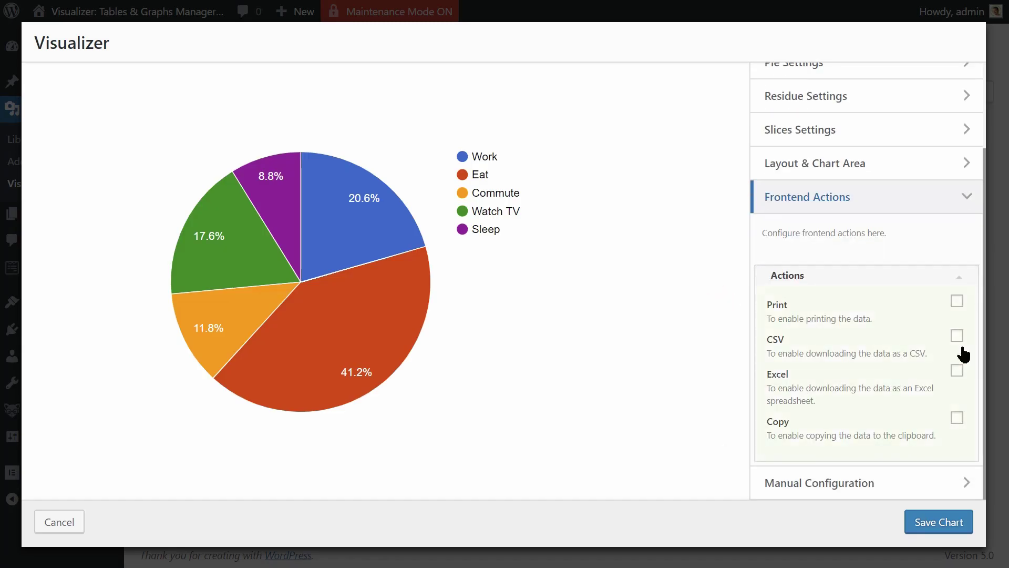
Step: Enable the Print, CSV, Excel and Copy actions and save the chart
left_click(957, 302)
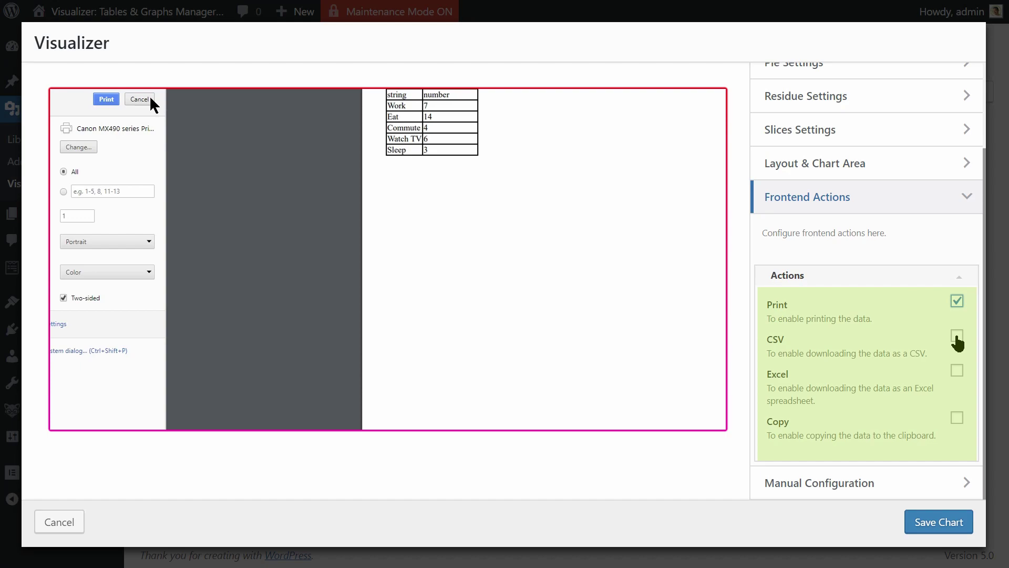
left_click(957, 336)
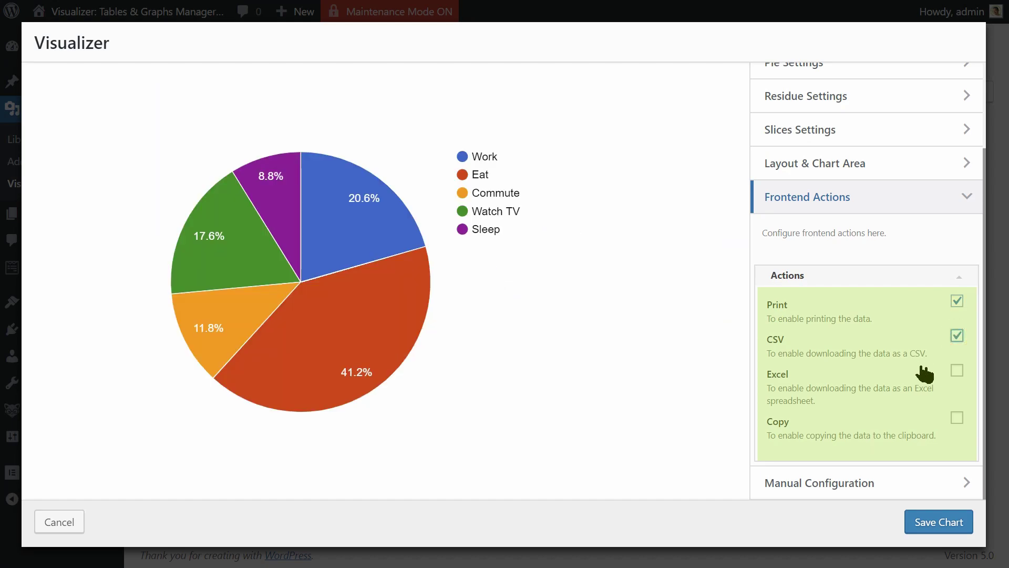
left_click(957, 371)
left_click(957, 418)
left_click(955, 524)
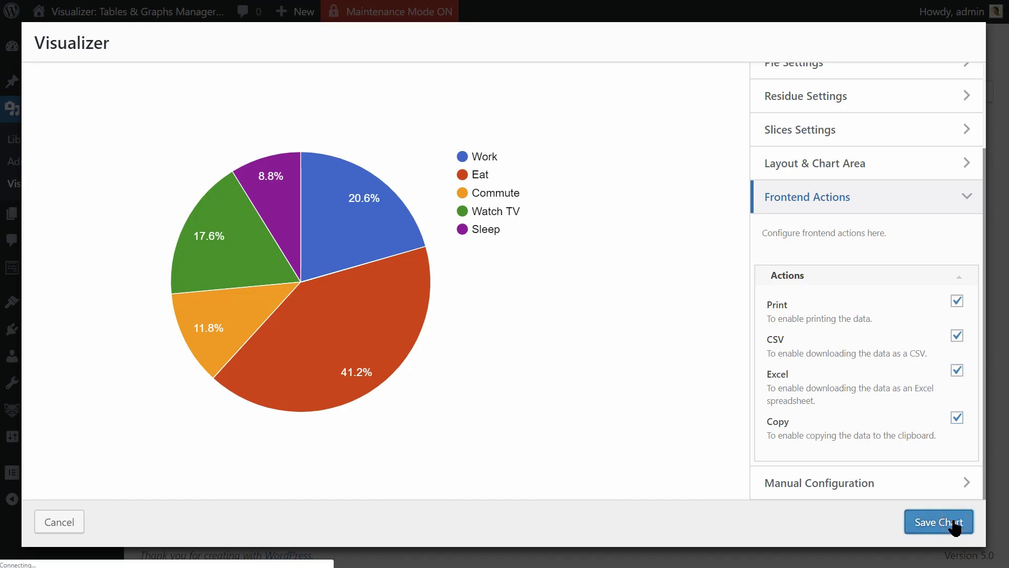